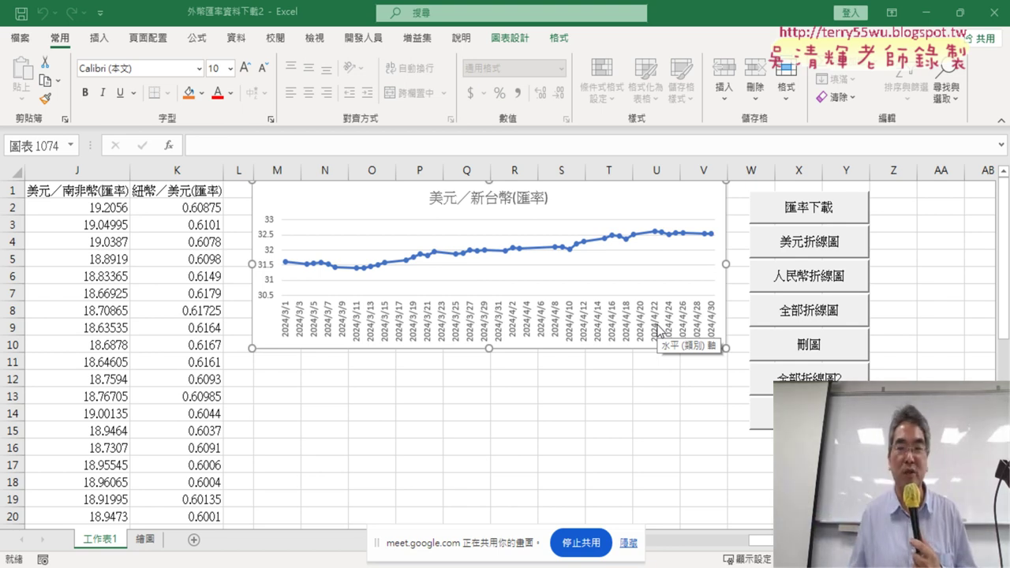
- Delete the chart, test 全部折線圖, clear again, then draw all exchange-rate charts two per row with 全部折線圖2
left_click(835, 352)
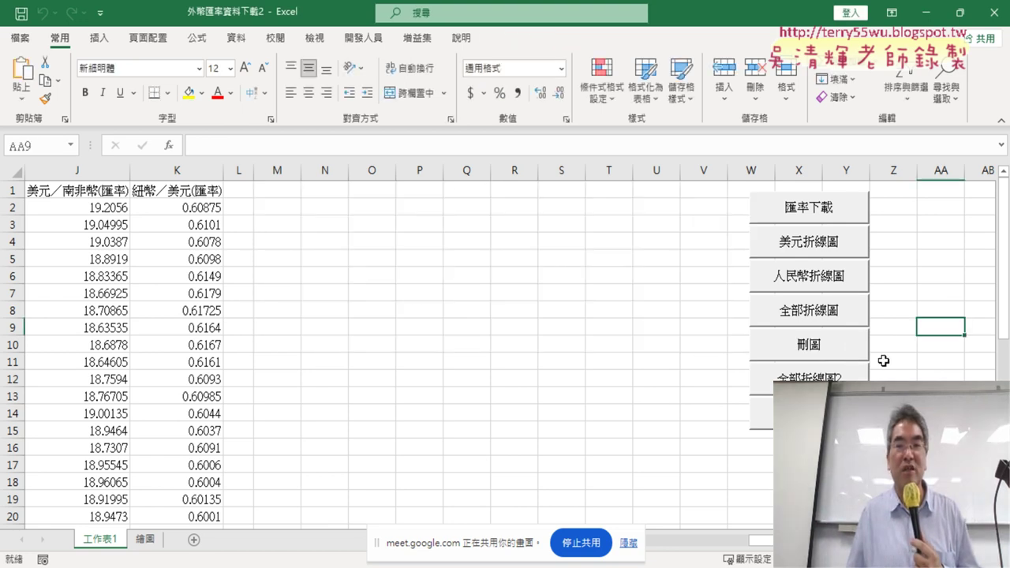
left_click(826, 319)
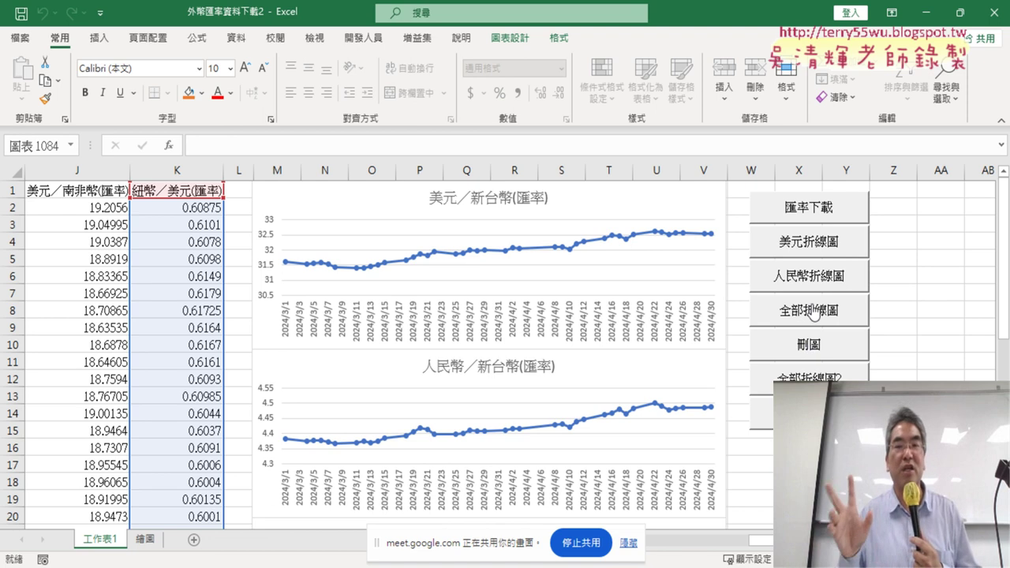
left_click(820, 361)
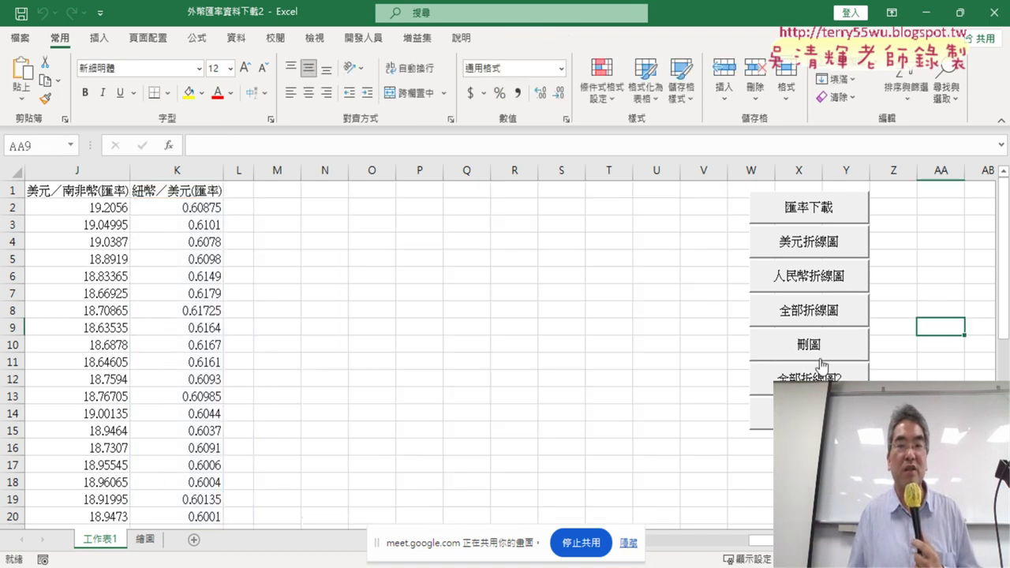
left_click(809, 377)
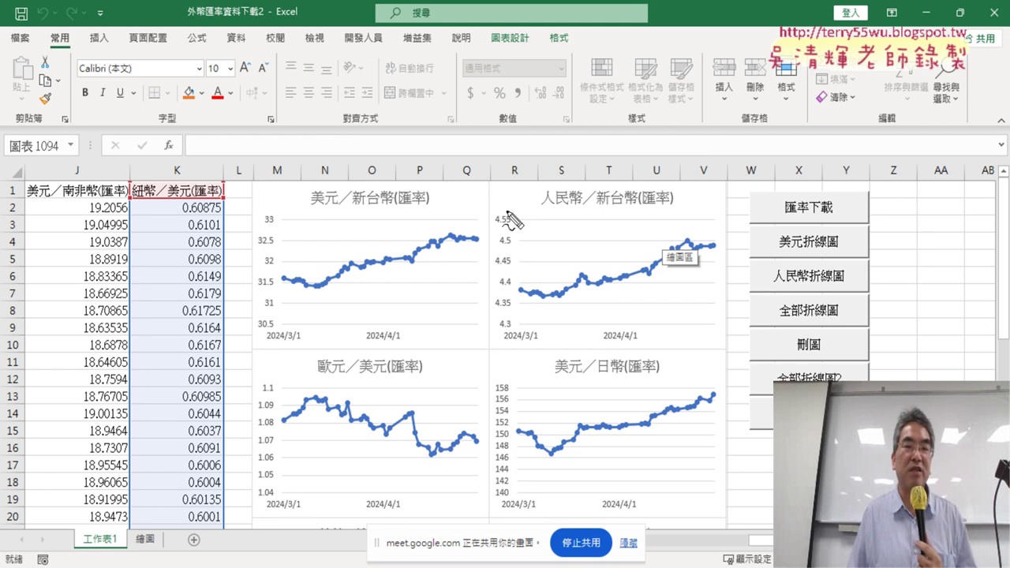
left_click_drag(253, 175, 252, 233)
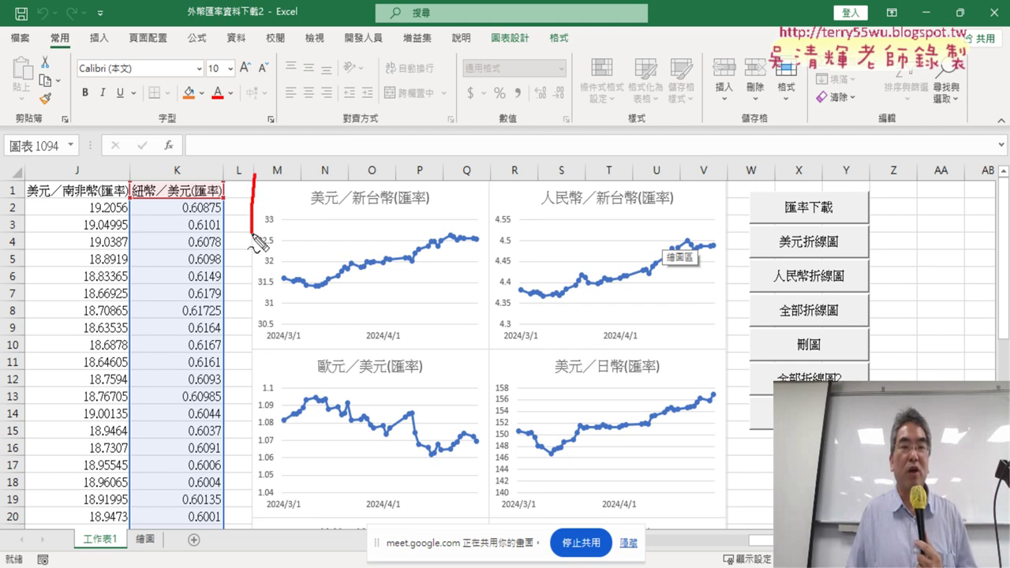
left_click_drag(490, 172, 495, 218)
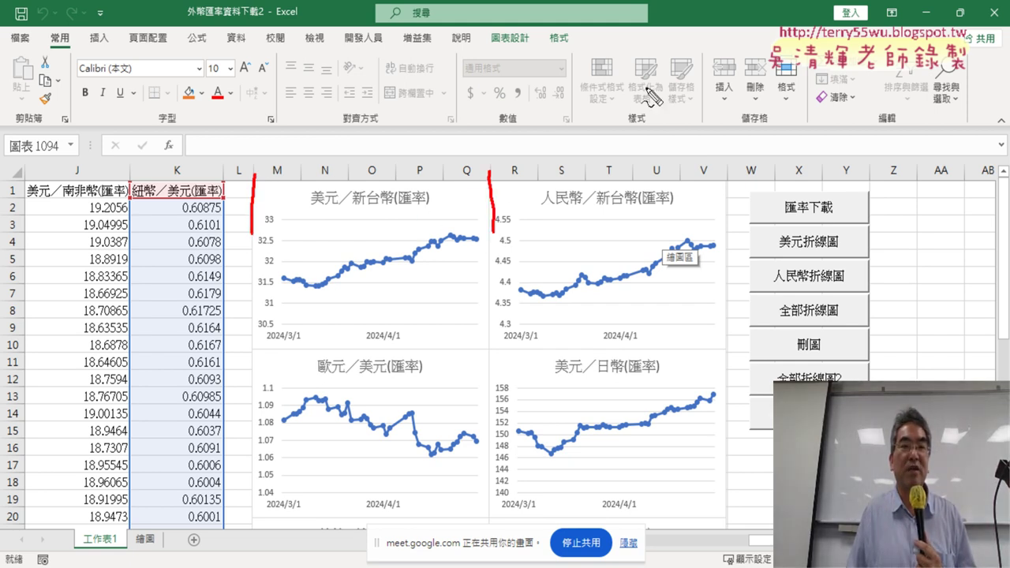
left_click_drag(642, 89, 606, 126)
left_click_drag(620, 94, 645, 134)
left_click_drag(674, 84, 668, 136)
left_click_drag(723, 87, 719, 88)
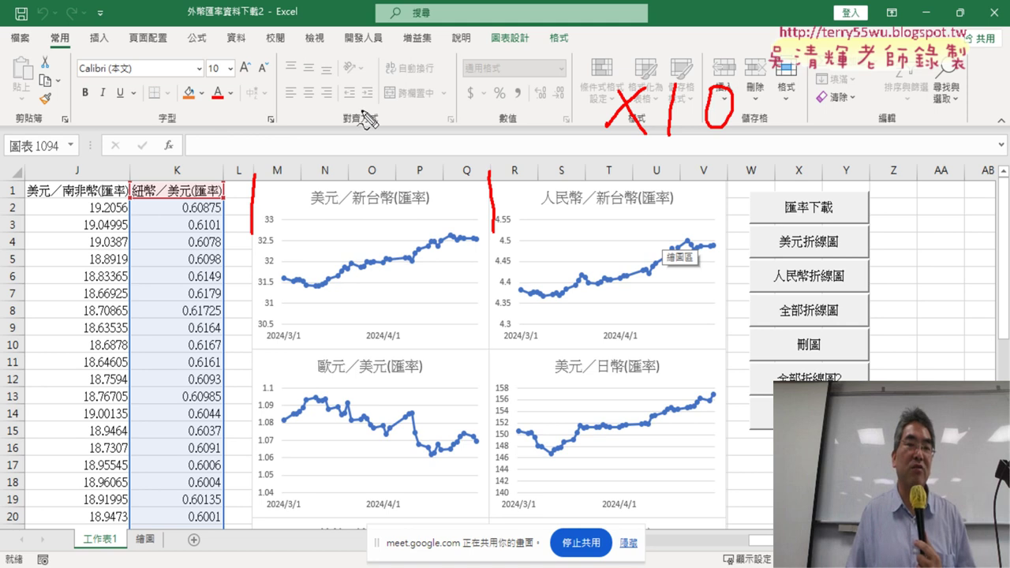
left_click_drag(356, 88, 379, 126)
mouse_move(380, 85)
left_mouse_down()
mouse_move(355, 123)
mouse_move(420, 132)
left_mouse_up()
mouse_move(294, 73)
left_mouse_down()
mouse_move(288, 112)
mouse_move(424, 150)
left_mouse_up()
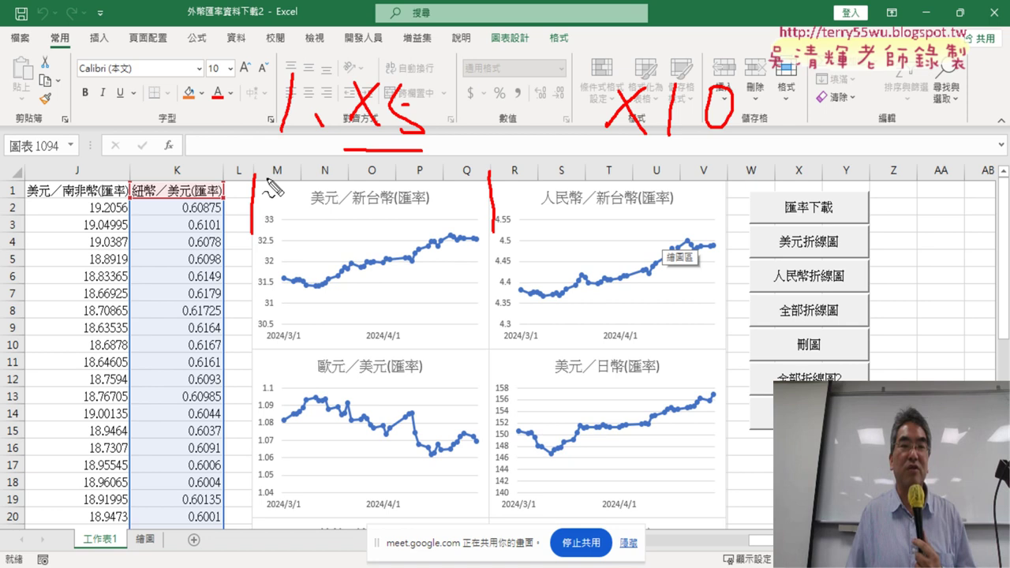
left_click_drag(252, 194, 256, 193)
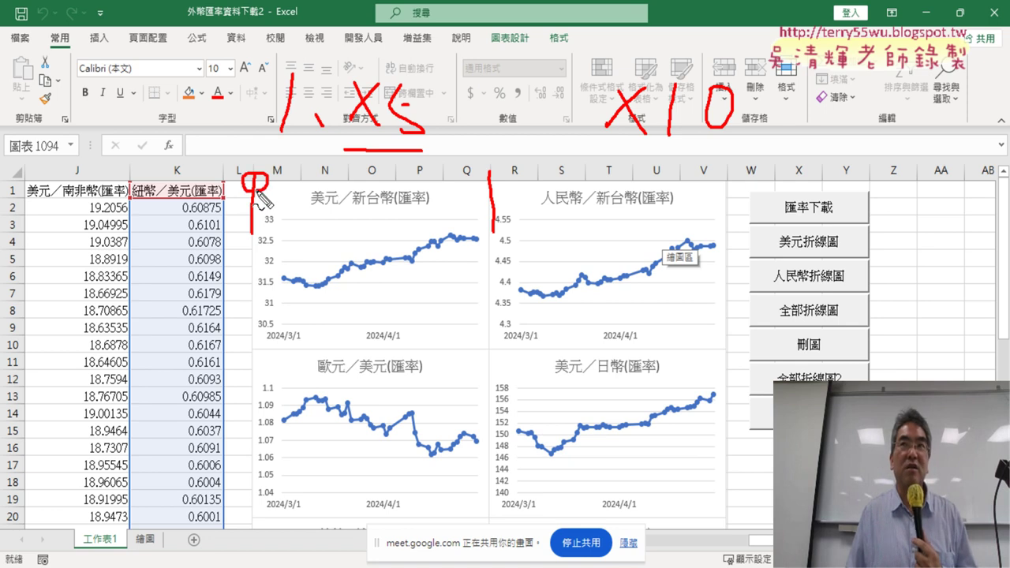
key("ctrl+z")
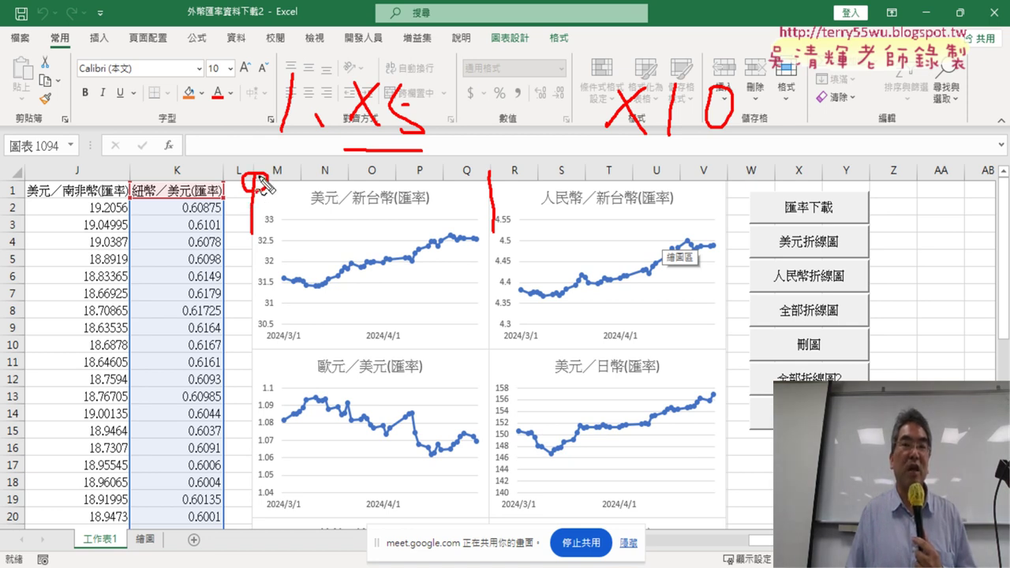
left_click_drag(260, 180, 260, 194)
left_click_drag(248, 345, 260, 344)
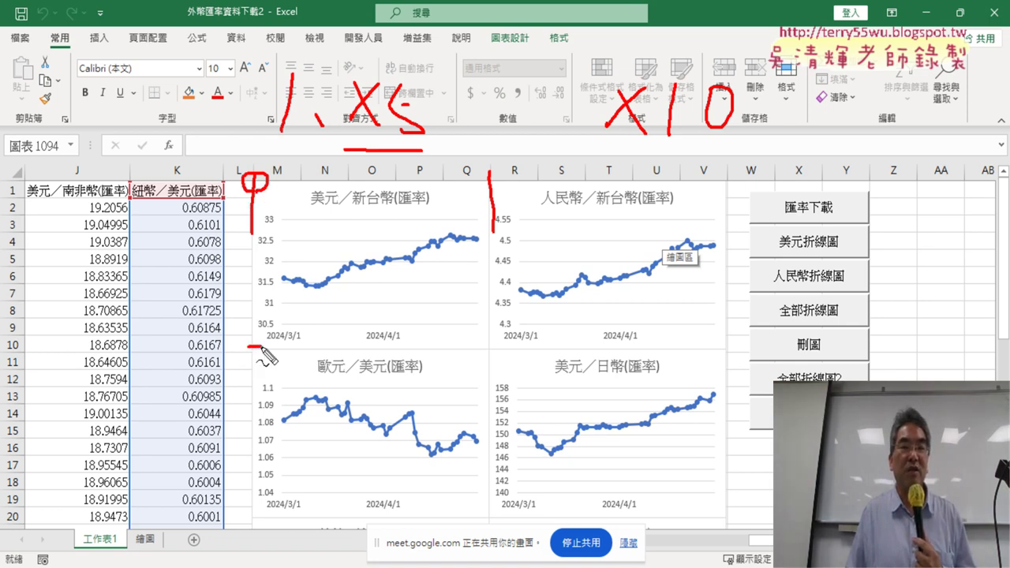
left_click_drag(251, 522, 264, 521)
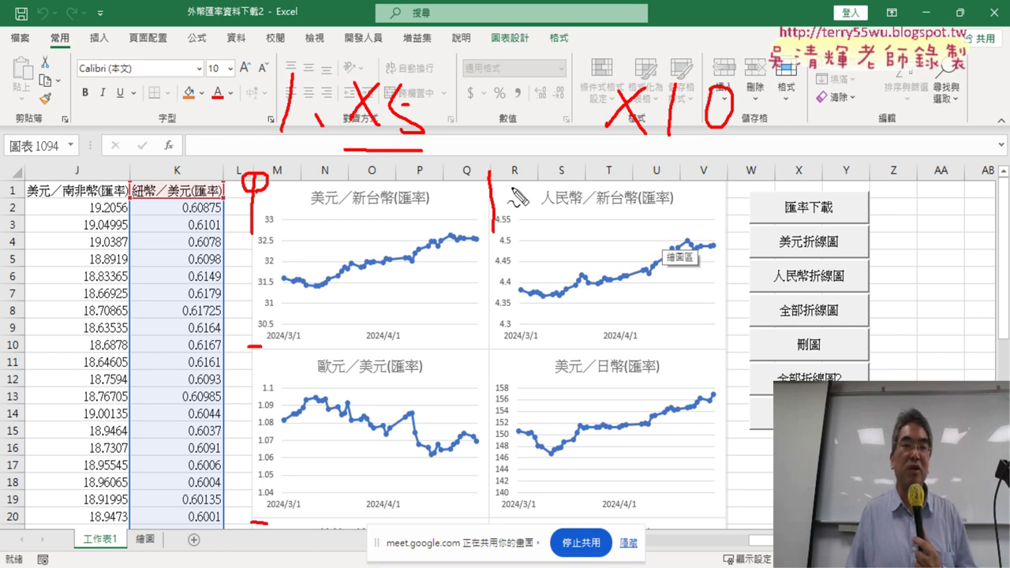
left_click_drag(521, 160, 516, 159)
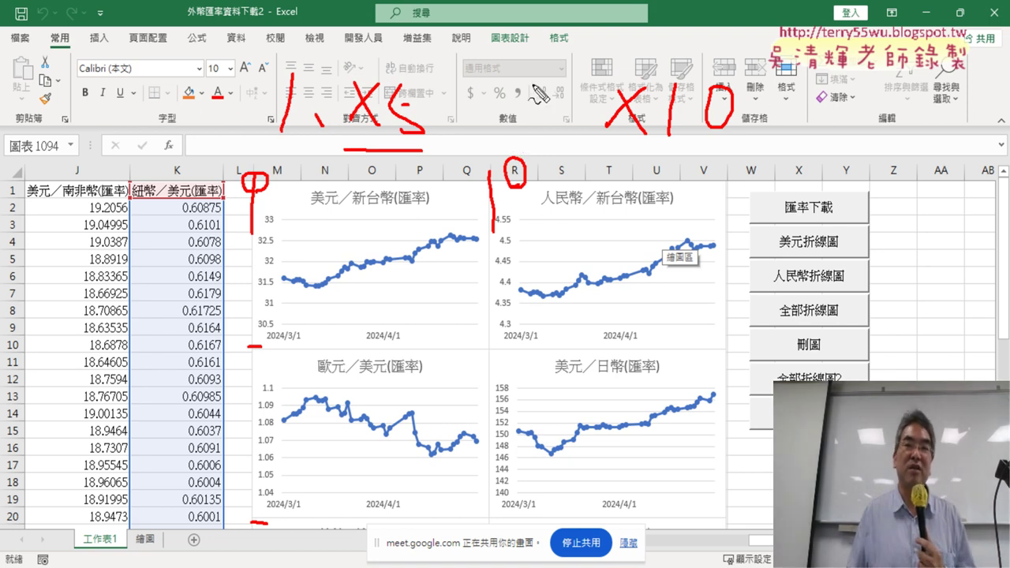
left_click_drag(364, 219, 359, 308)
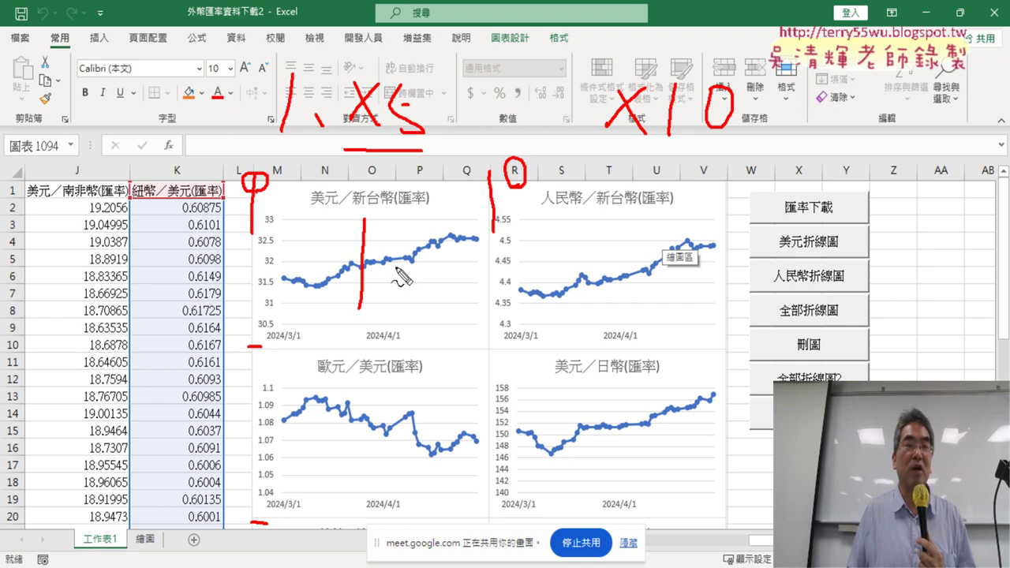
left_click_drag(561, 249, 637, 282)
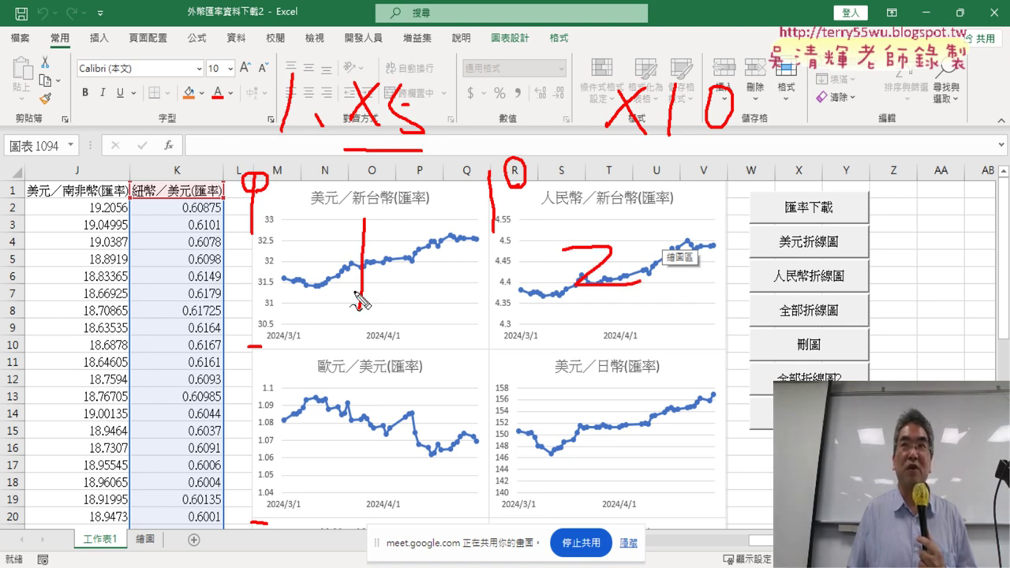
left_click_drag(355, 415, 358, 439)
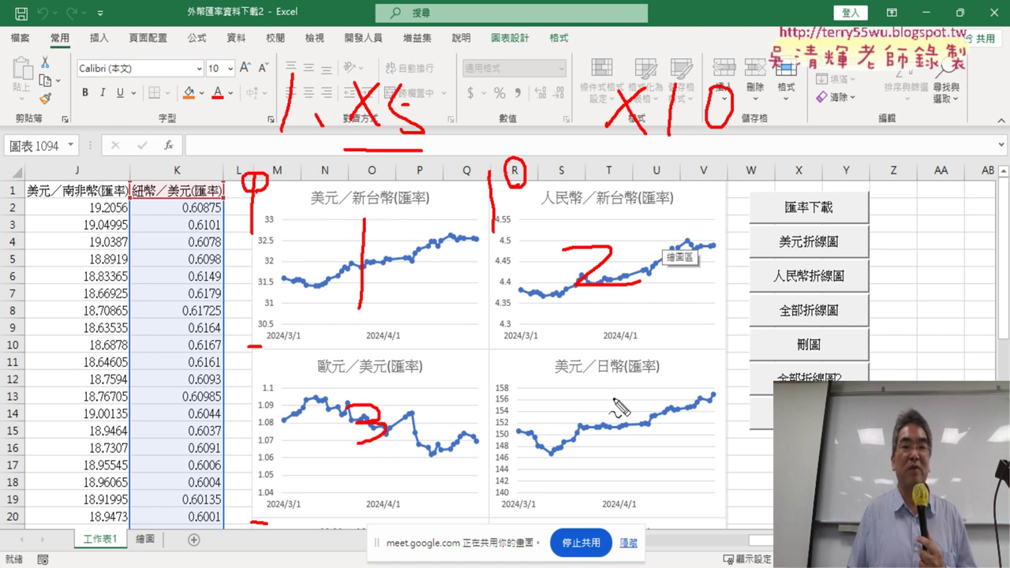
mouse_move(618, 393)
left_mouse_down()
mouse_move(637, 426)
mouse_move(618, 459)
left_mouse_up()
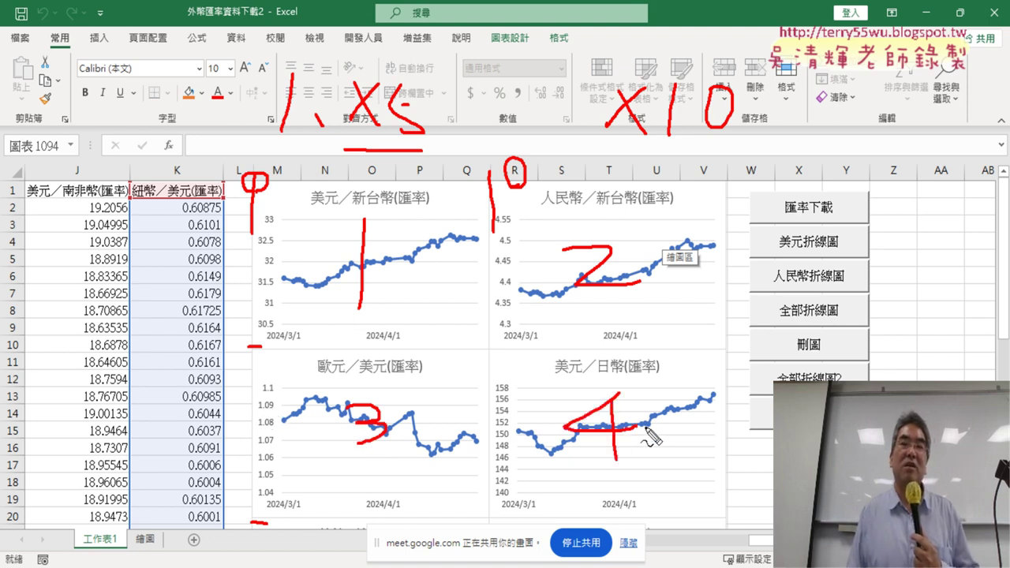
left_click_drag(280, 350, 697, 340)
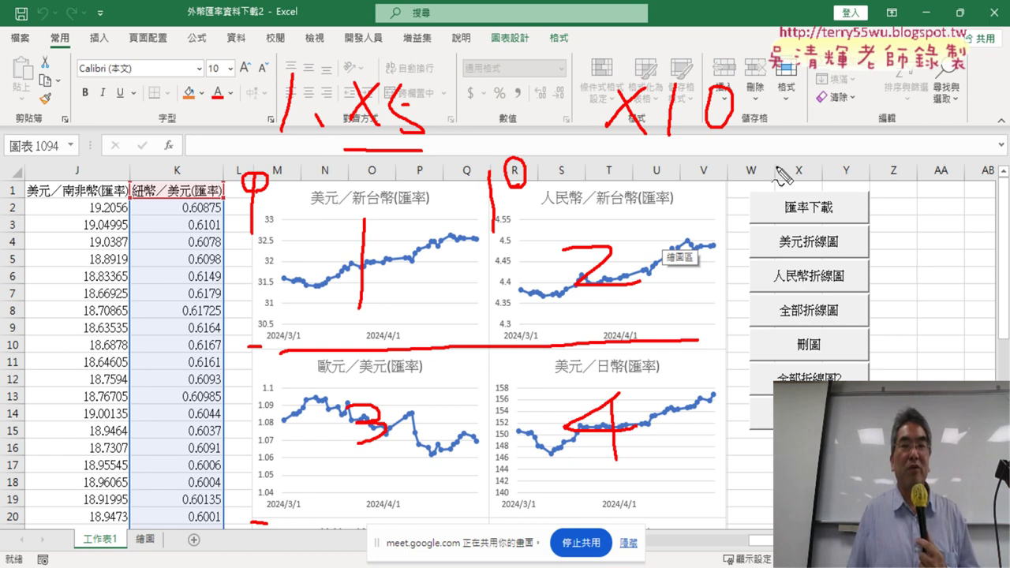
left_click_drag(825, 75, 822, 146)
left_click_drag(864, 112, 847, 142)
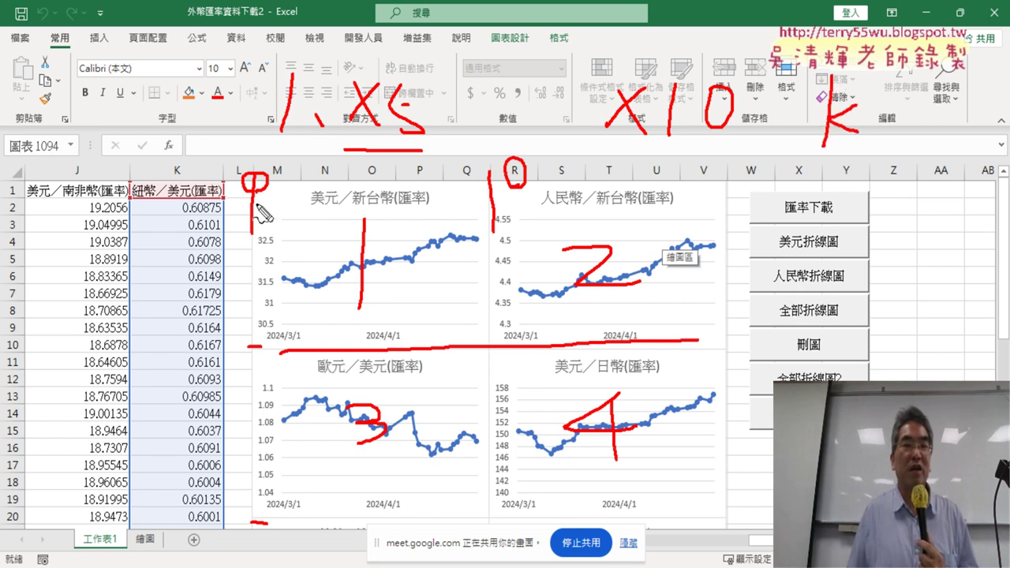
left_click_drag(232, 189, 272, 198)
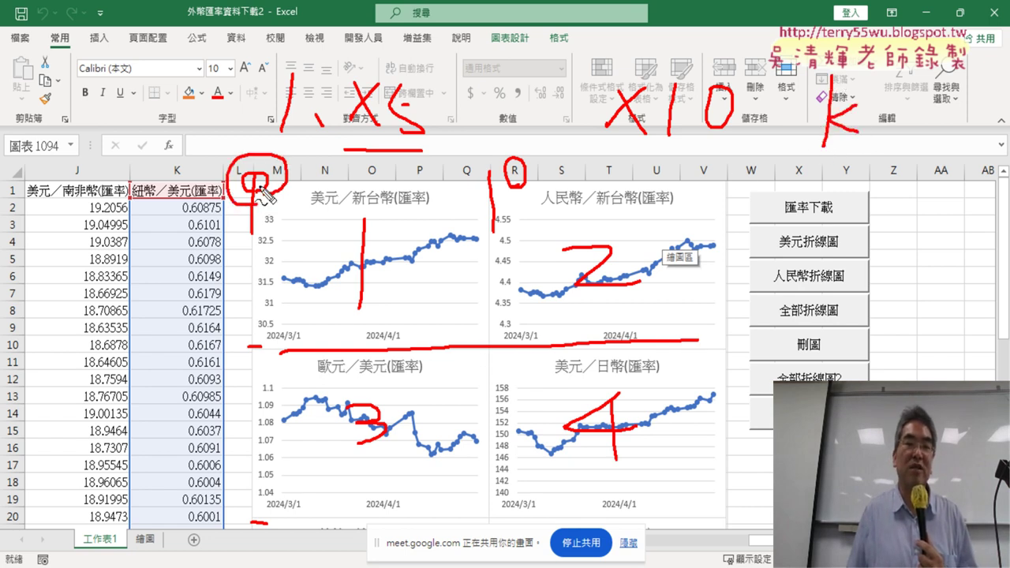
left_click_drag(239, 190, 265, 190)
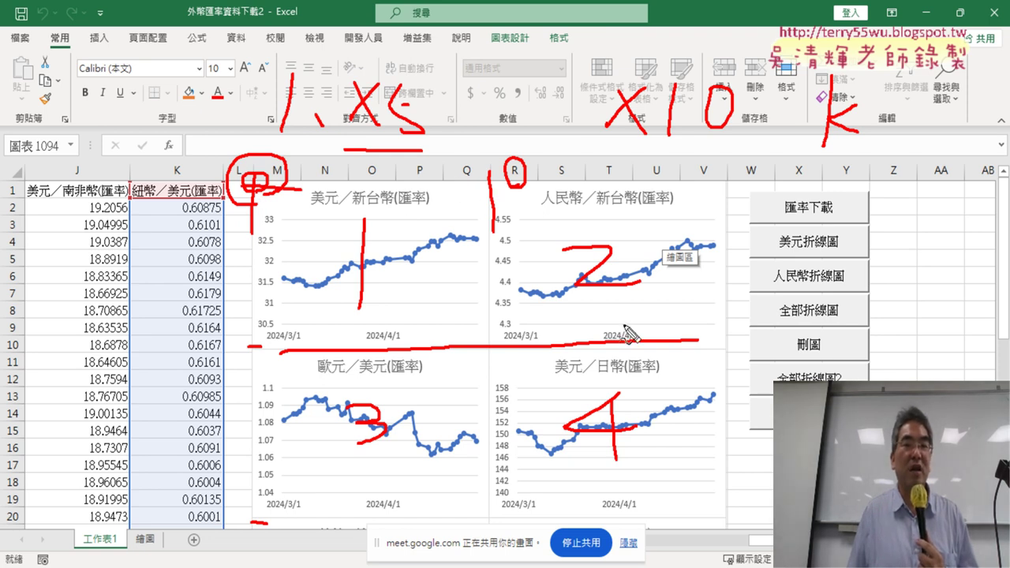
left_click_drag(729, 318, 721, 348)
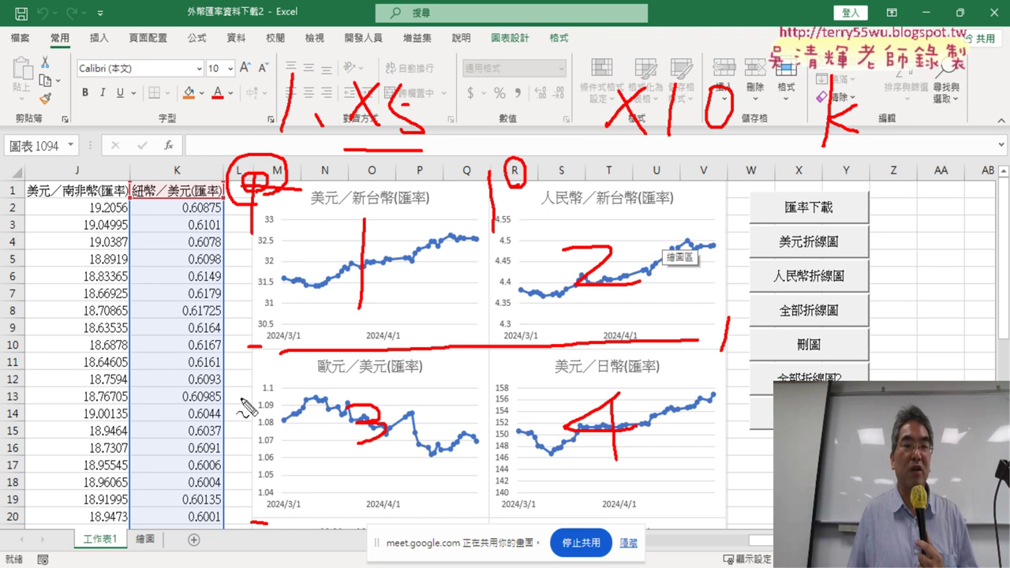
left_click_drag(217, 349, 218, 381)
left_click_drag(258, 347, 239, 386)
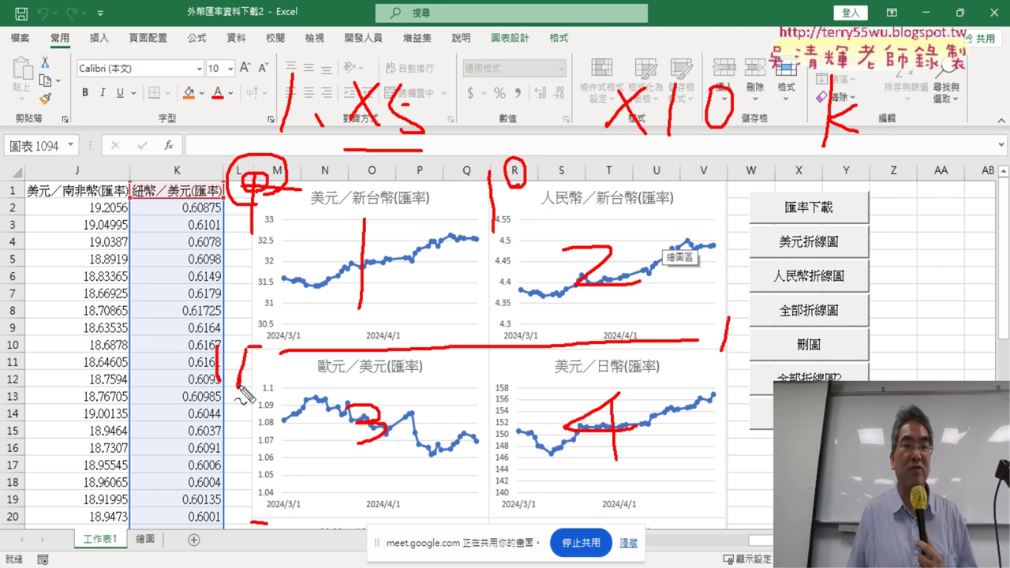
left_click_drag(210, 118, 209, 157)
mouse_move(855, 110)
left_mouse_down()
mouse_move(899, 107)
mouse_move(899, 116)
left_mouse_up()
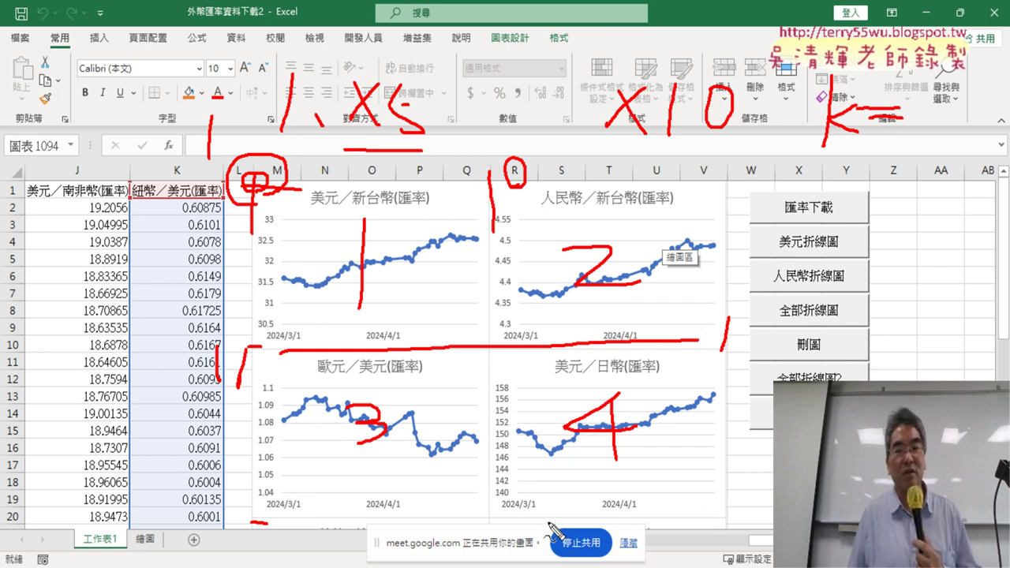
left_click_drag(566, 515, 683, 513)
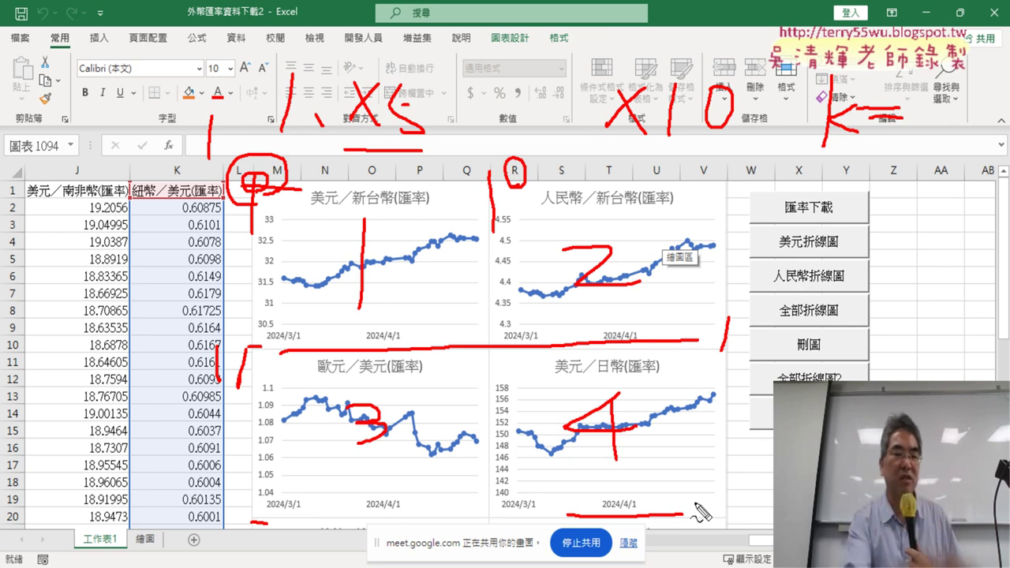
key("Escape")
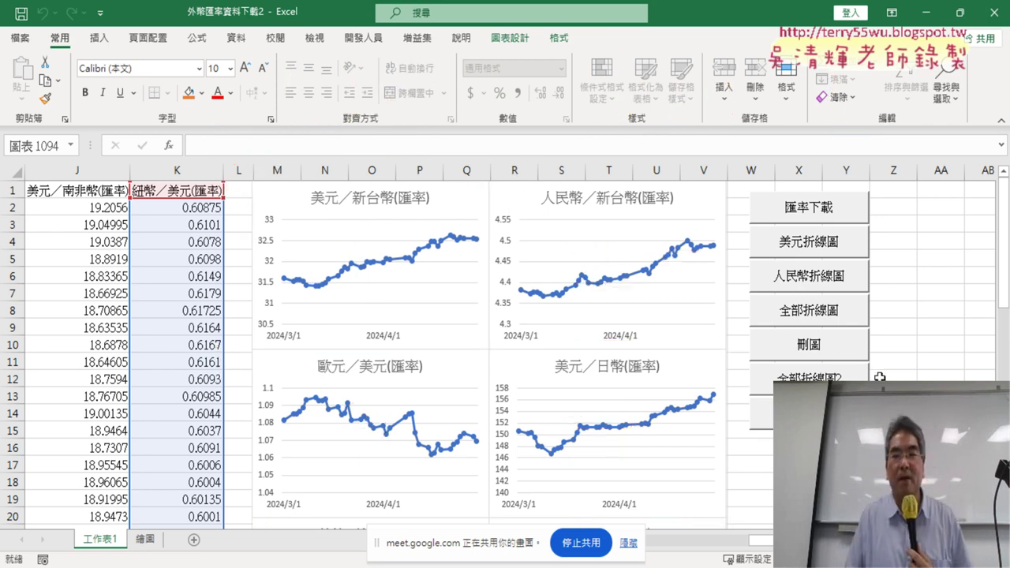
- Clear the sheet's charts and open the Visual Basic editor narrowed beside the sheet
left_click(841, 352)
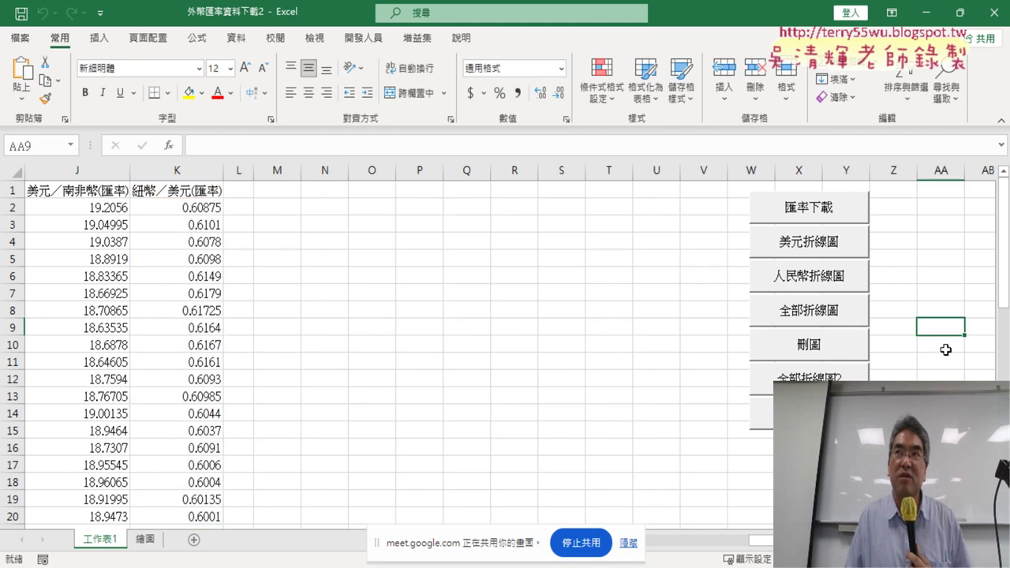
left_click(359, 38)
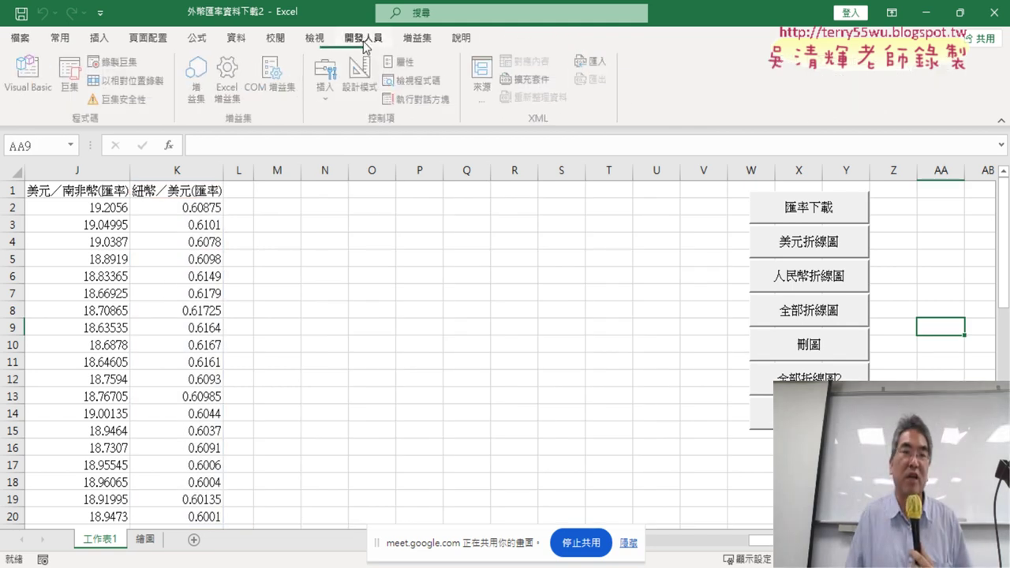
left_click(32, 83)
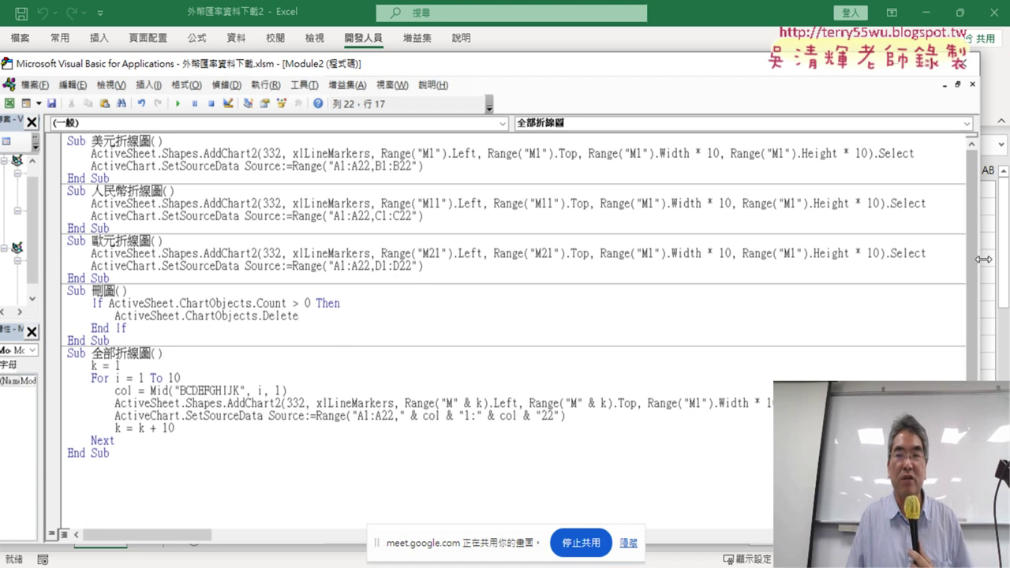
left_click_drag(978, 237, 678, 236)
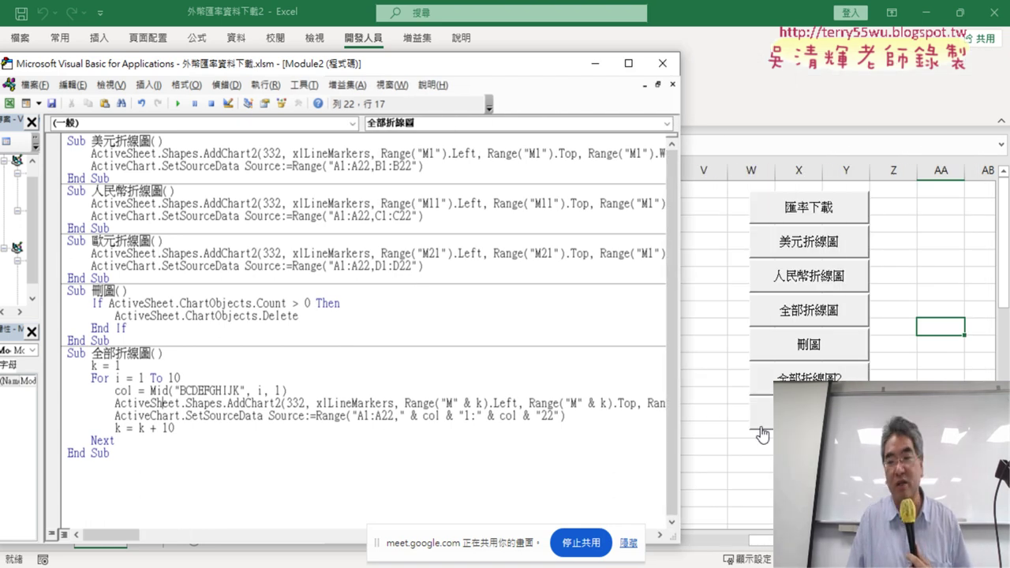
- Copy the whole 全部折線圖 macro and set the cursor below its End Sub
left_click_drag(184, 459, 55, 356)
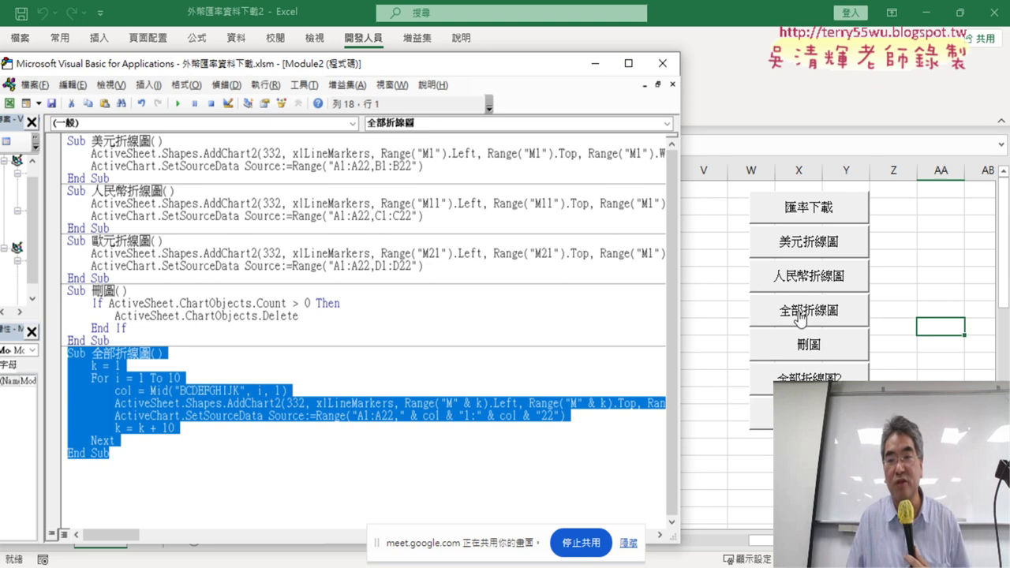
right_click(240, 385)
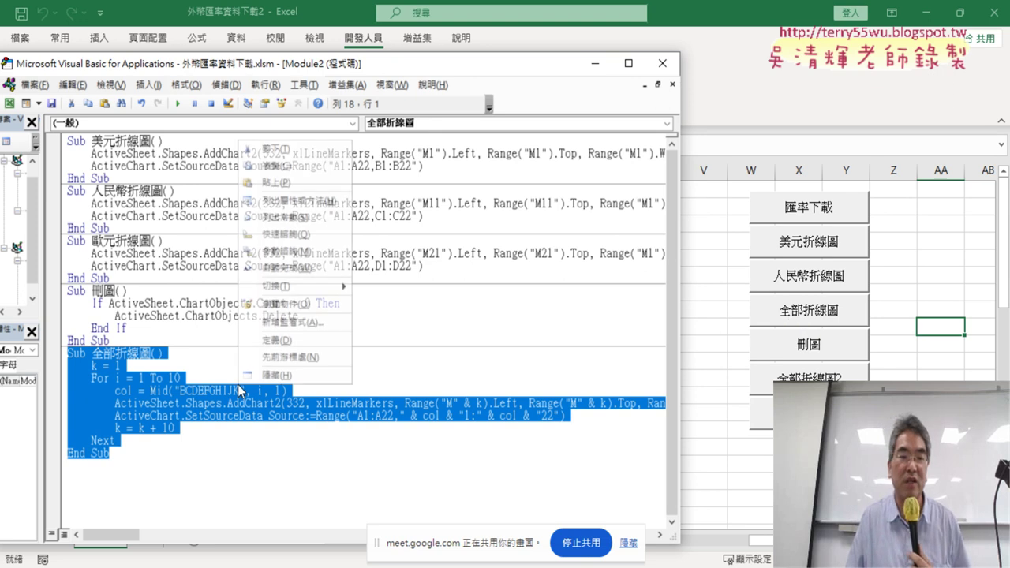
left_click(280, 166)
left_click(95, 476)
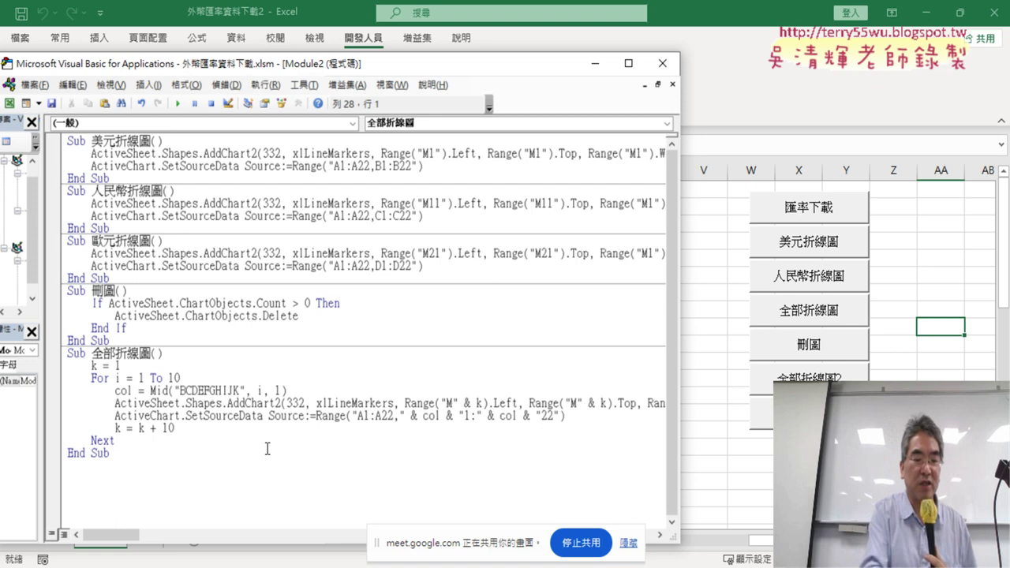
- Paste the copied macro below and rename it 全部折線圖2
key("ctrl+v")
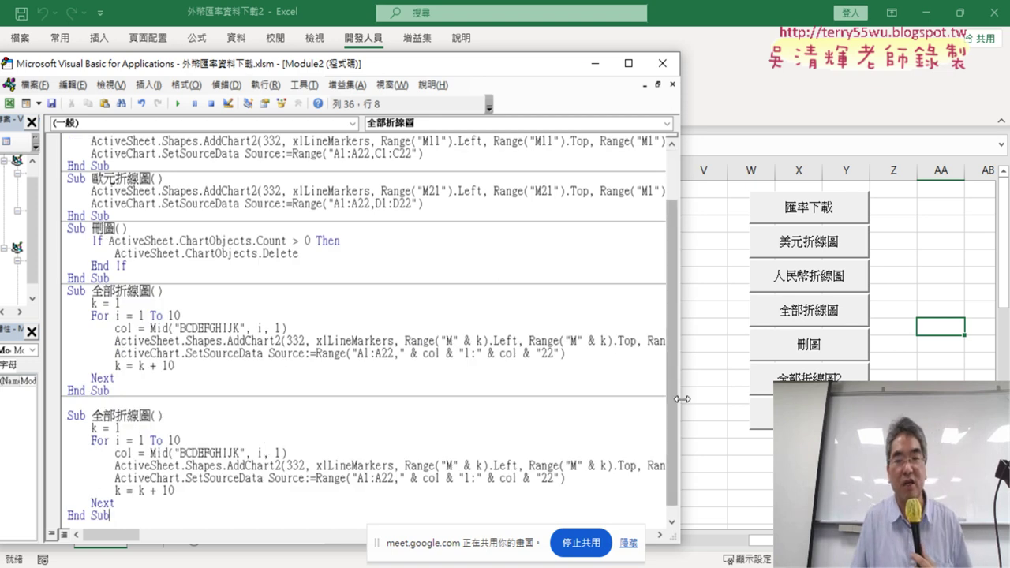
left_click_drag(679, 398, 872, 398)
scroll(426, 389, "down", 1)
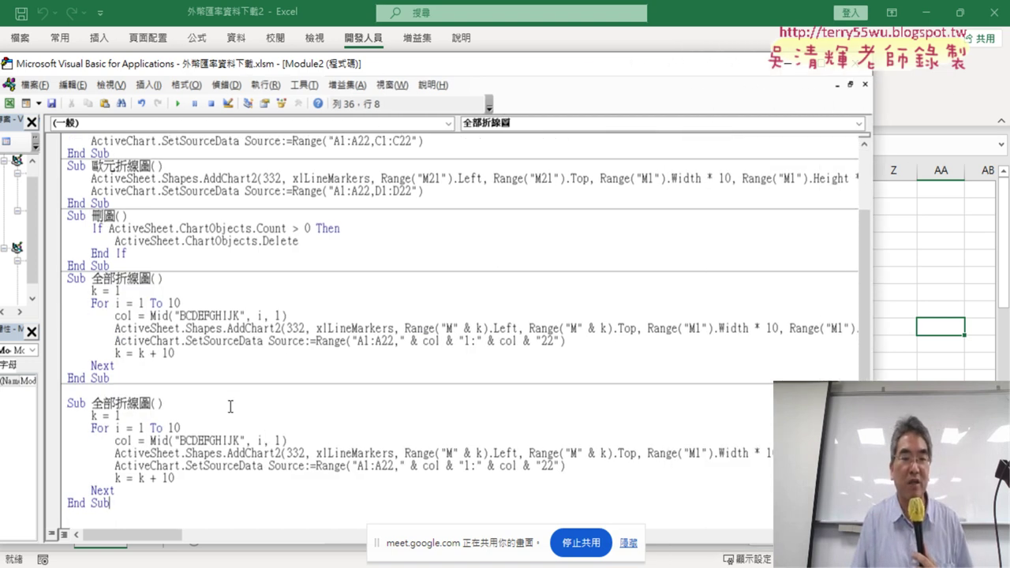
left_click(157, 403)
type("2")
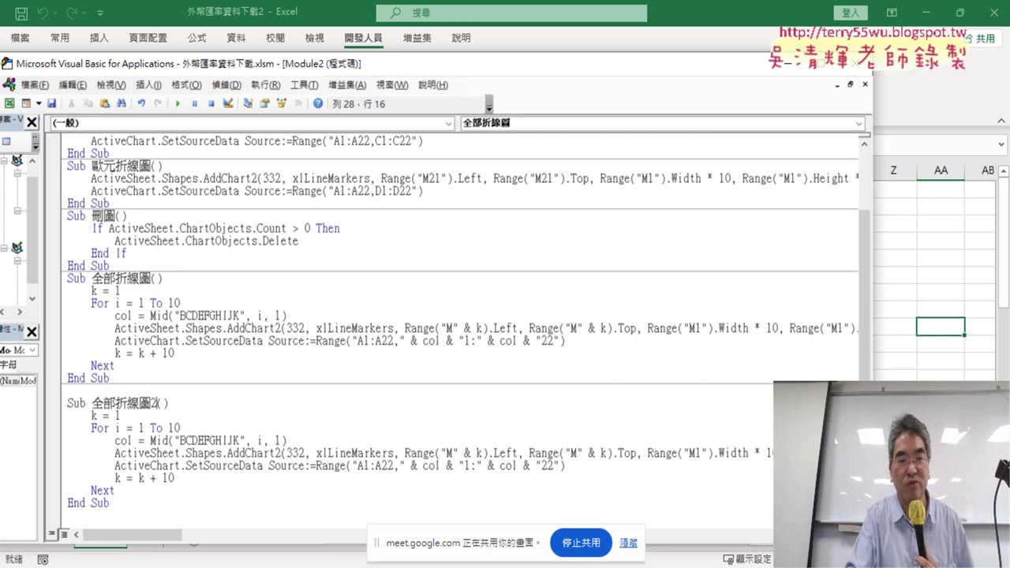
- Change the new macro's chart width multiplier from 10 to 5
left_click(120, 524)
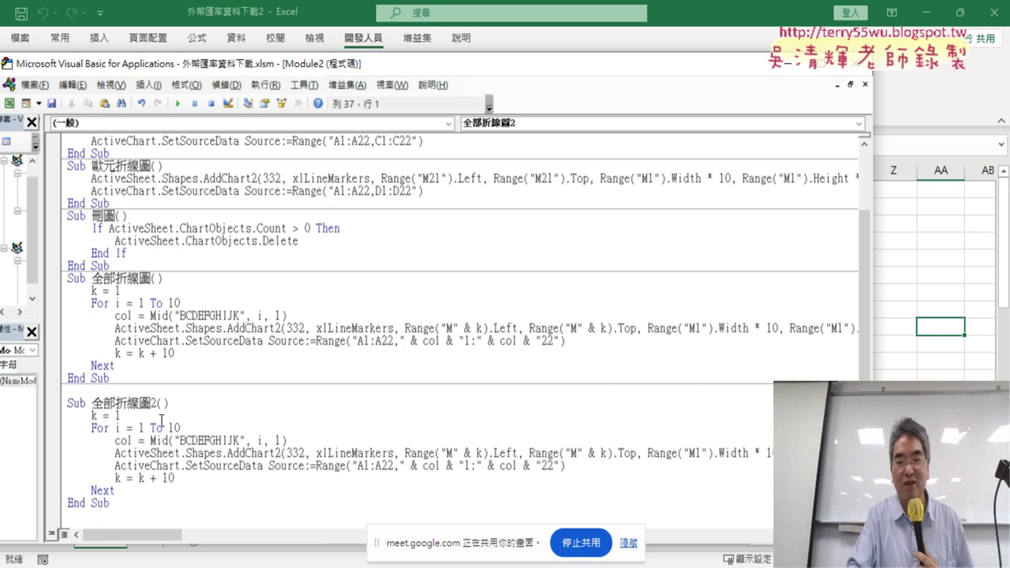
scroll(133, 500, "down", 1)
key("Down")
key("Down")
key("Down")
key("Down")
key("Down")
key("Down")
key("Down")
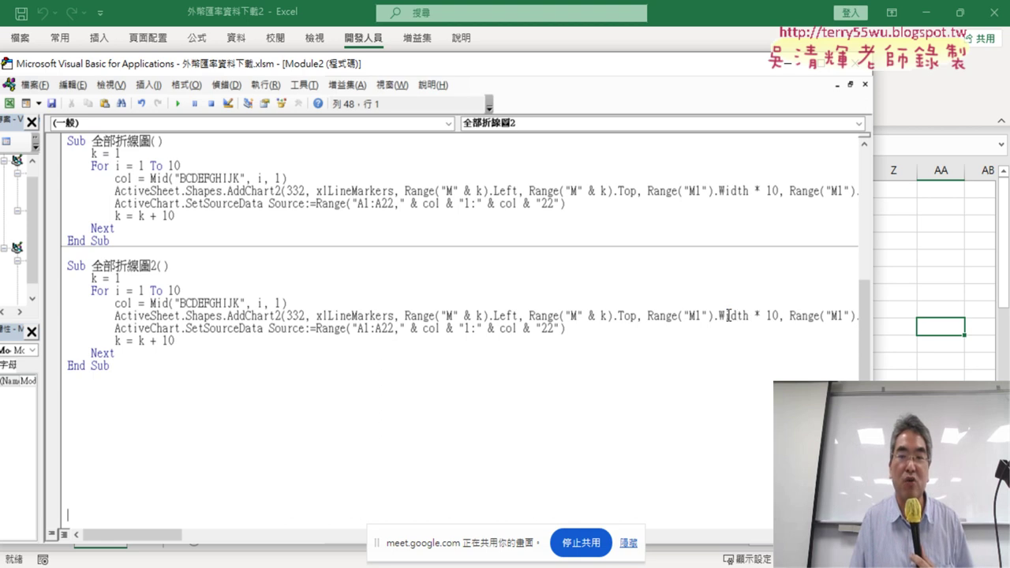
left_click_drag(728, 316, 767, 317)
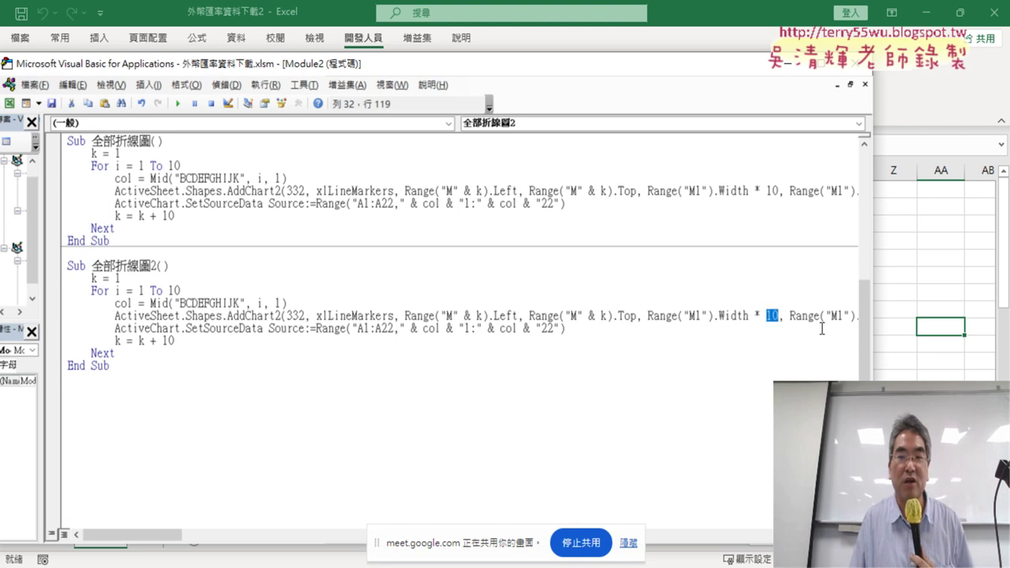
type("5")
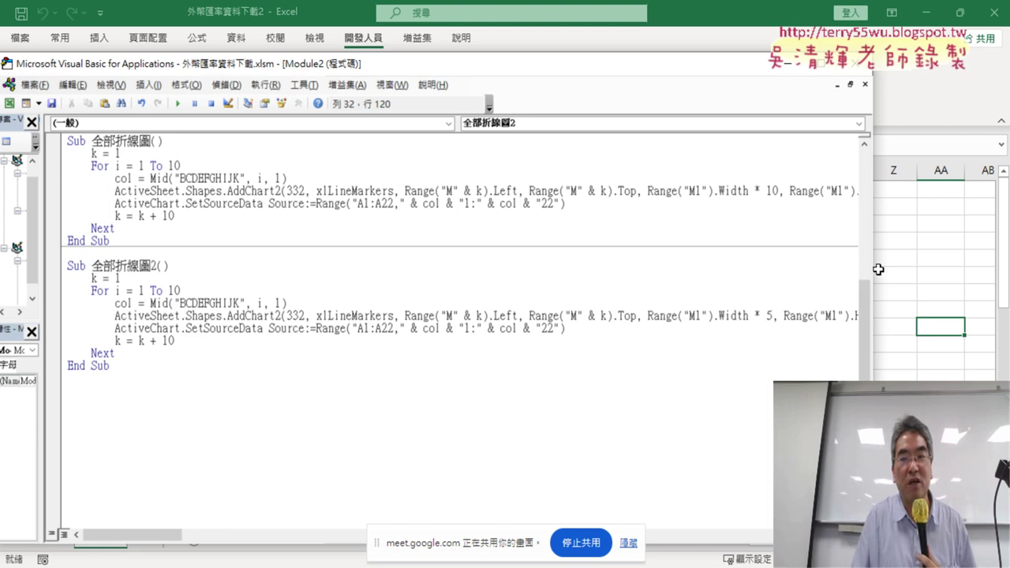
left_click_drag(878, 269, 405, 286)
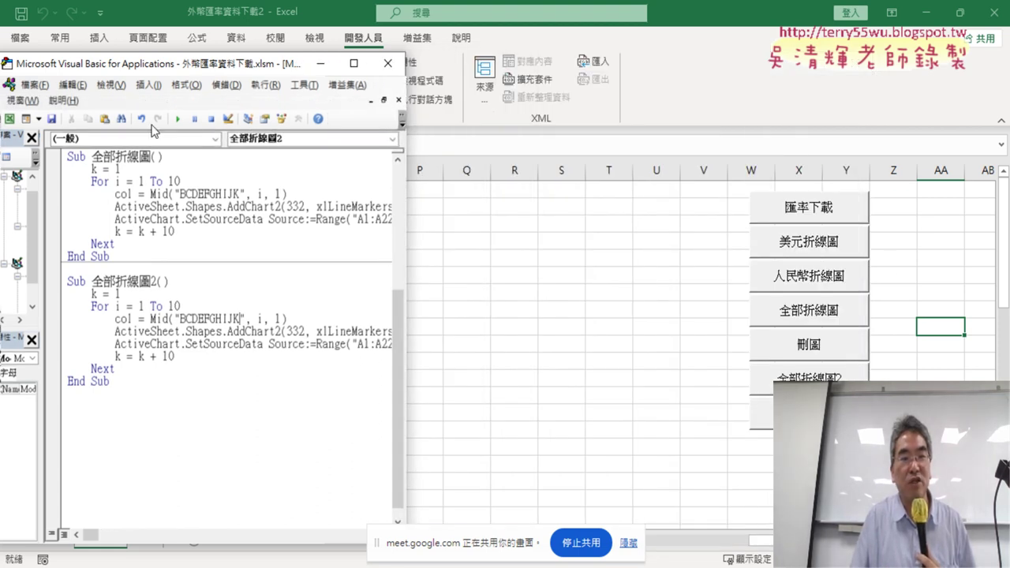
- Run 全部折線圖2 to test the narrower charts, delete them, and reopen the widened code editor
left_click(177, 118)
left_click(545, 261)
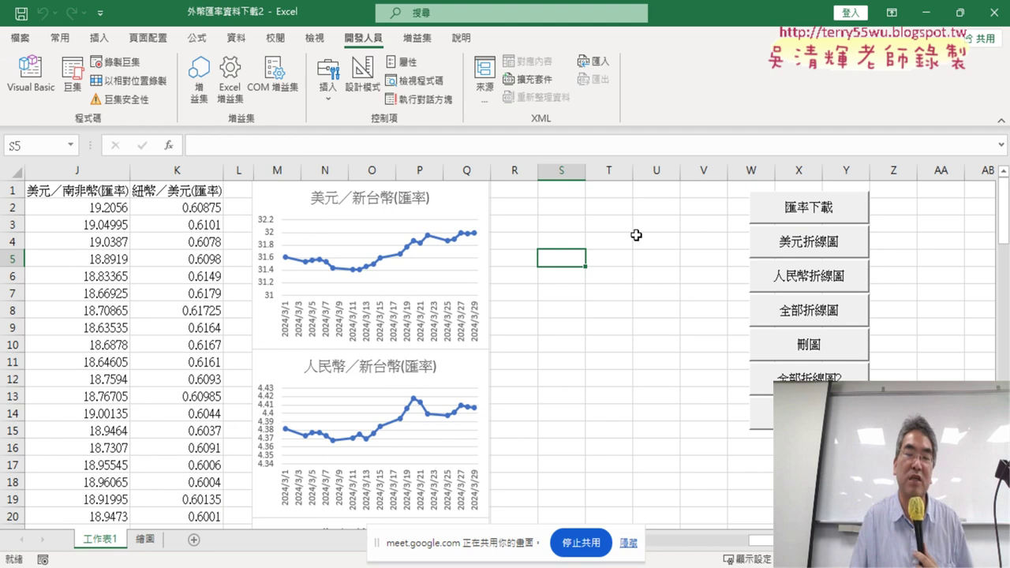
left_click(805, 345)
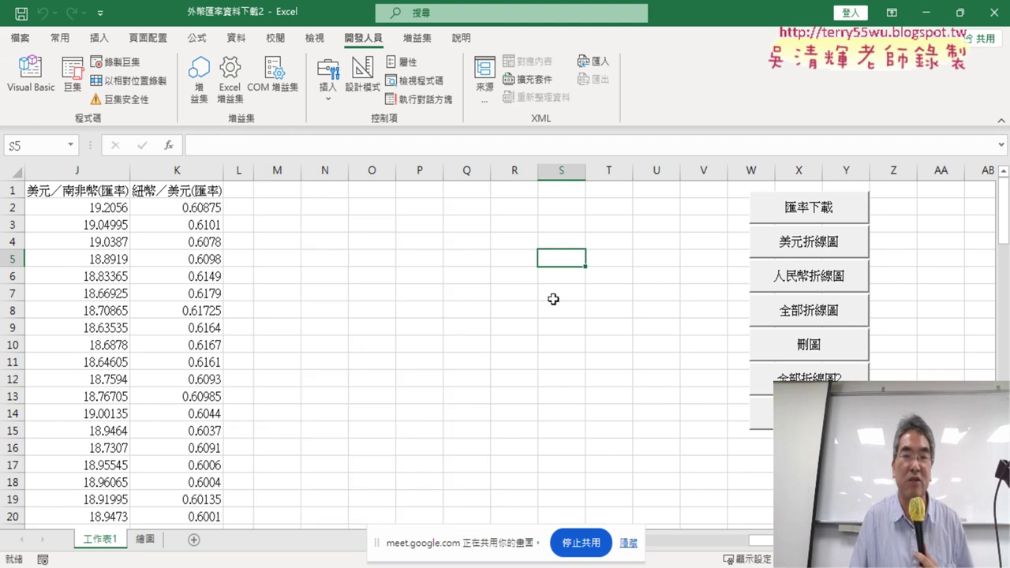
left_click(30, 73)
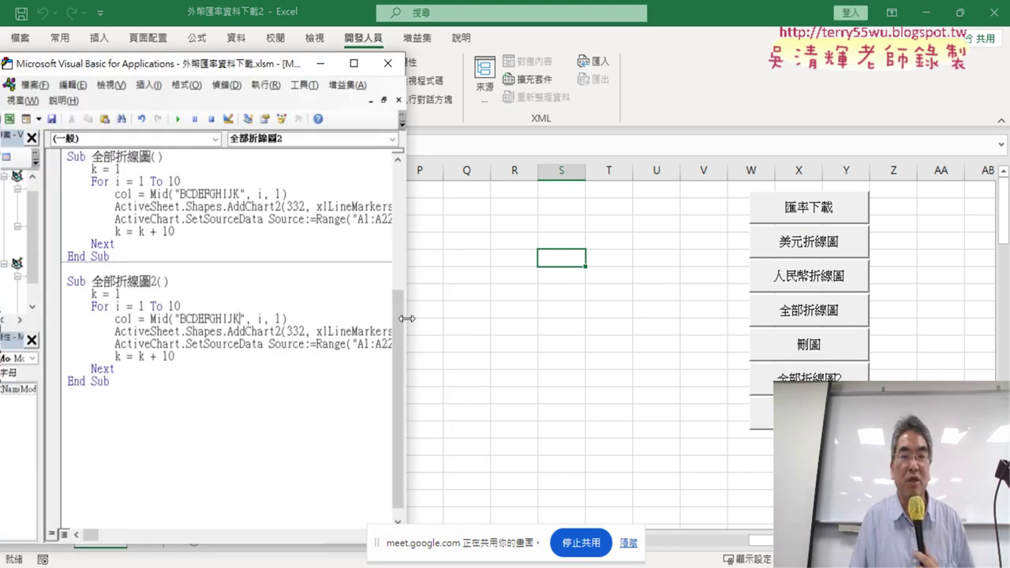
left_click_drag(406, 317, 850, 334)
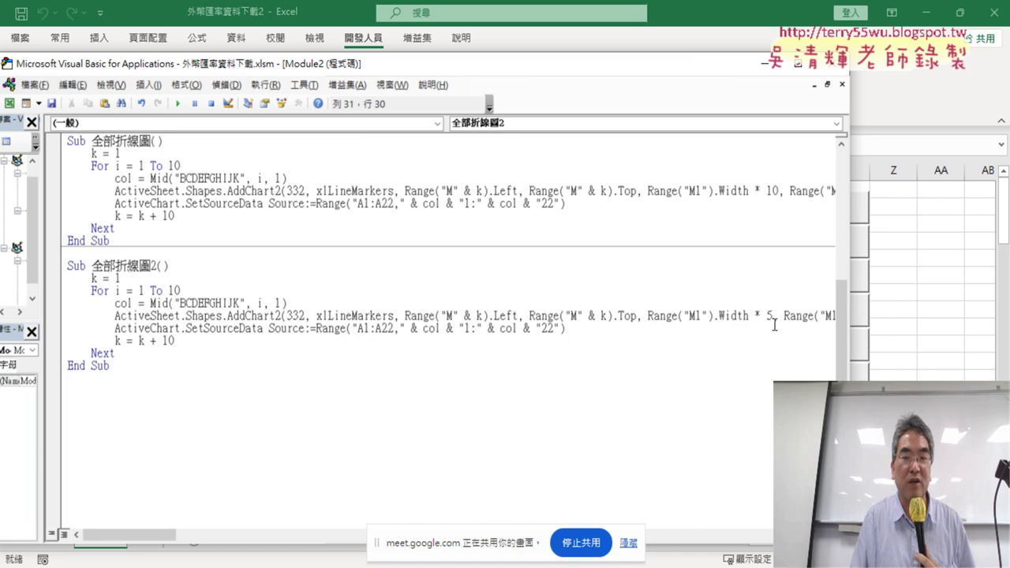
- Add a new blank line right after For i = 1 To 10 in 全部折線圖2
left_click_drag(774, 320, 762, 317)
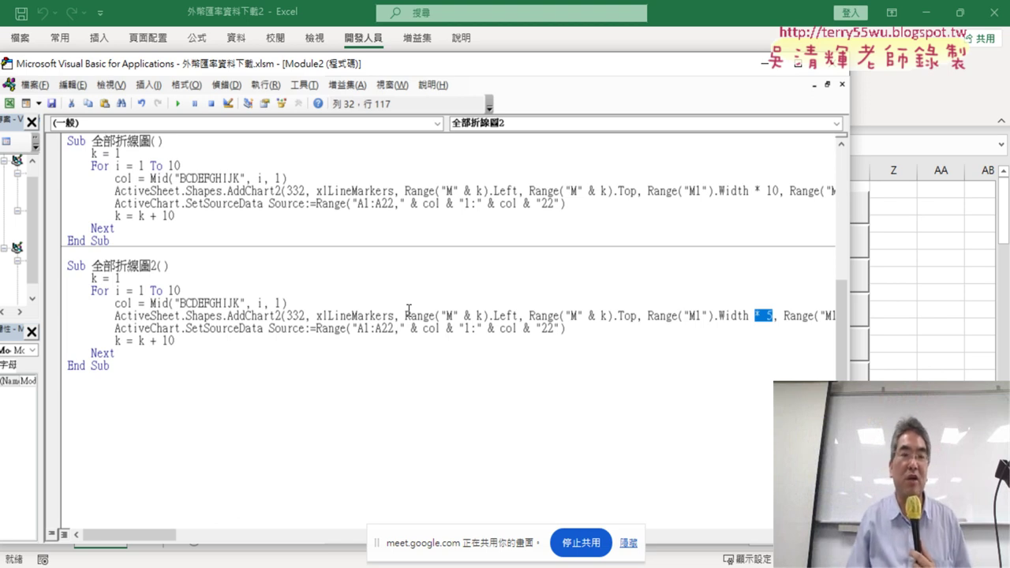
double_click(141, 291)
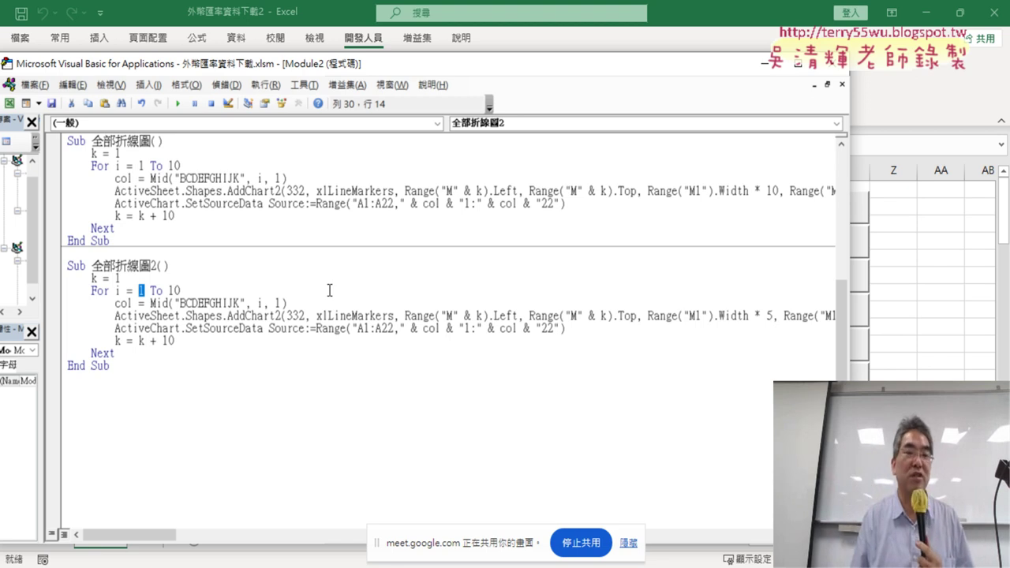
left_click(233, 283)
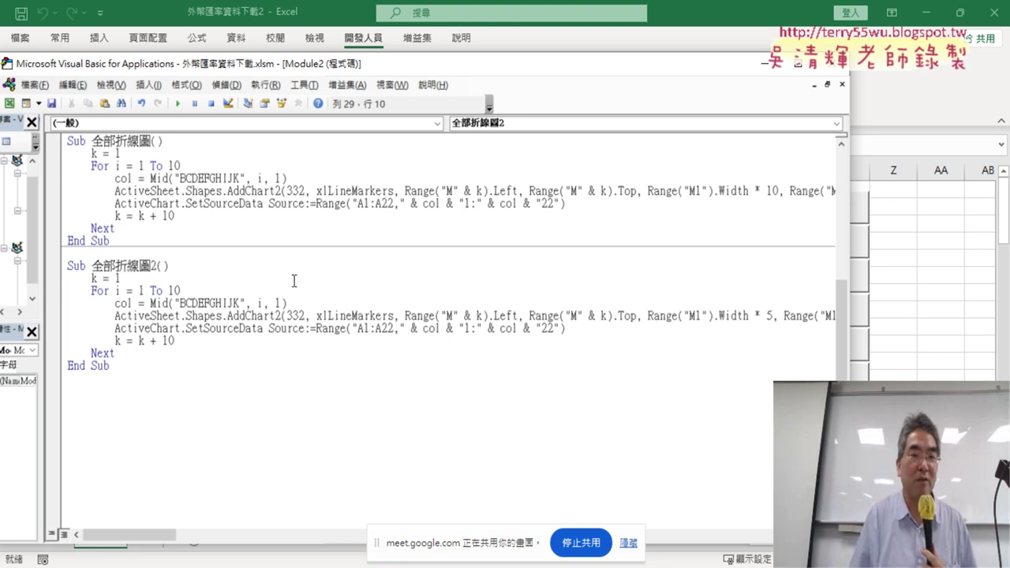
key("Return")
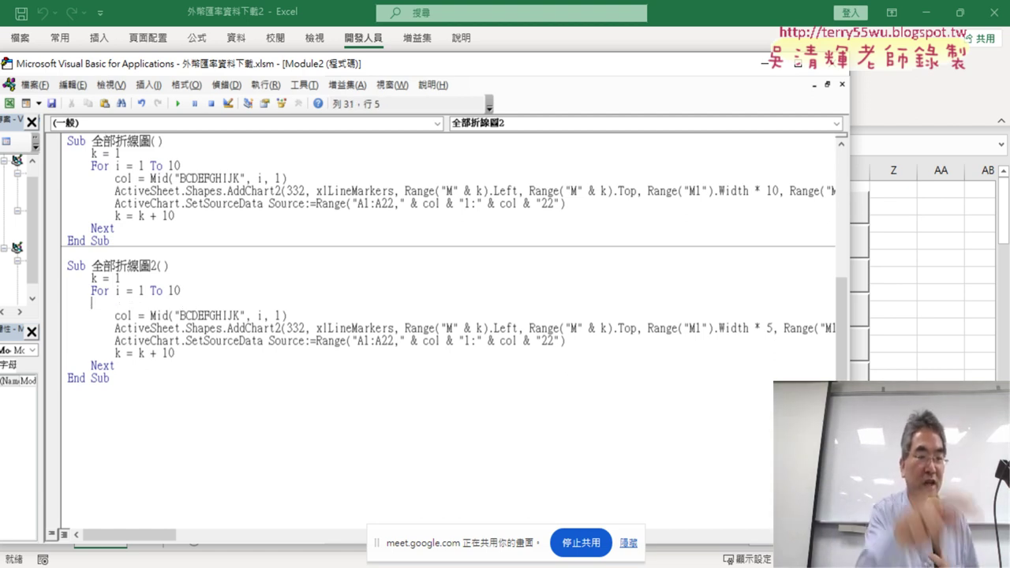
- Indent the new line and write the condition If i Mod 2 = 1 Then
key("Tab")
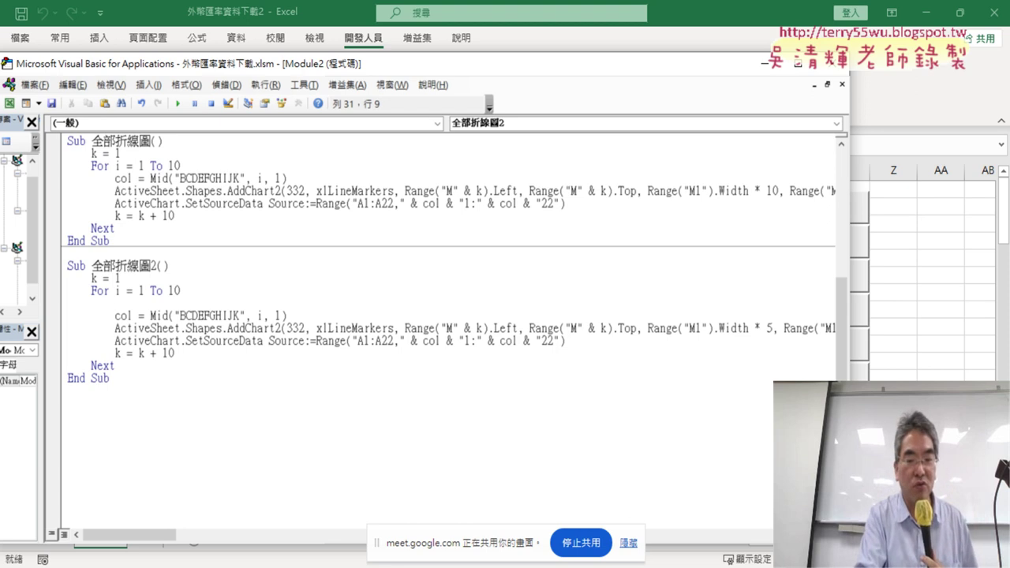
type("if ")
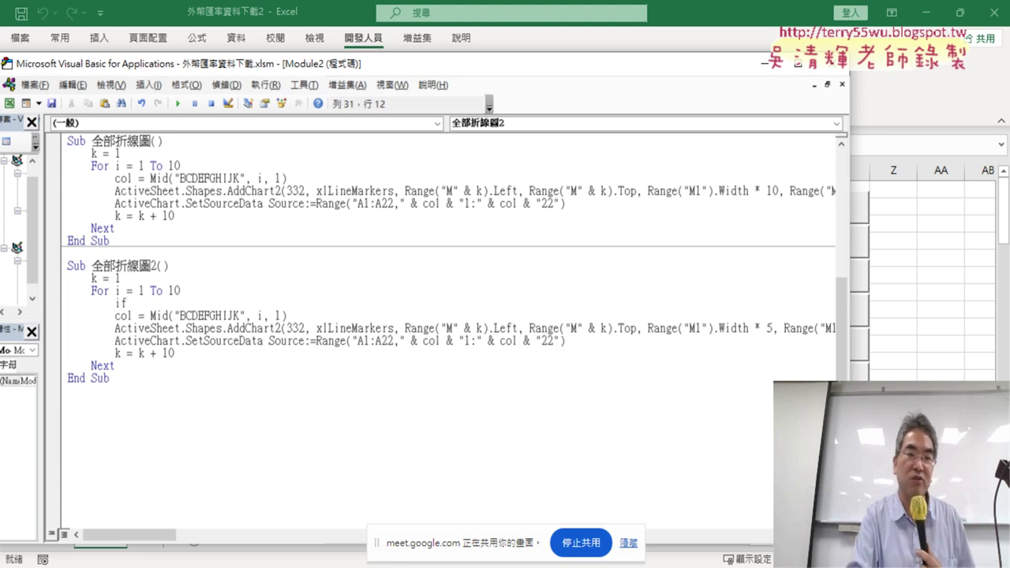
type("i mo")
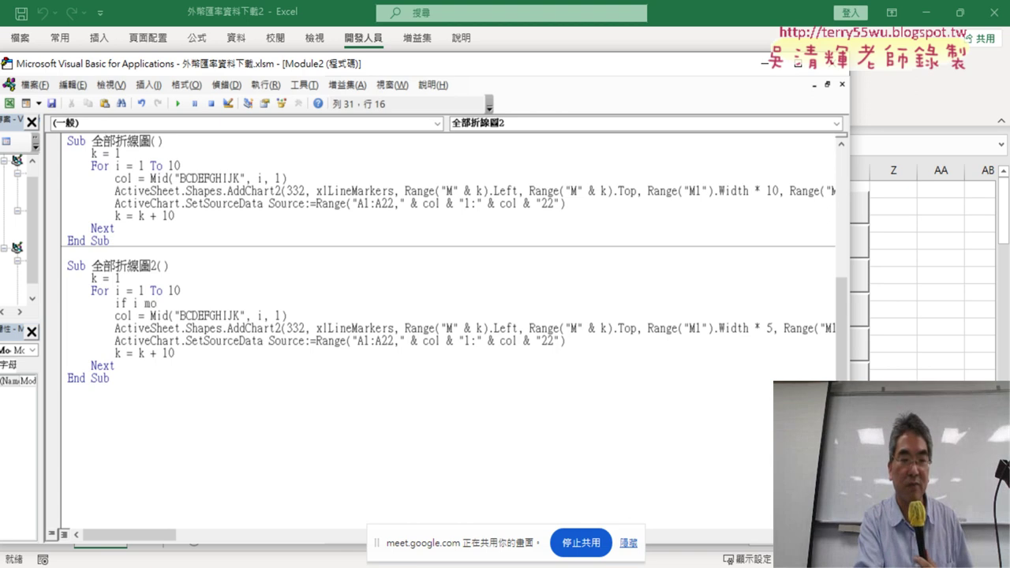
type("d 2=1")
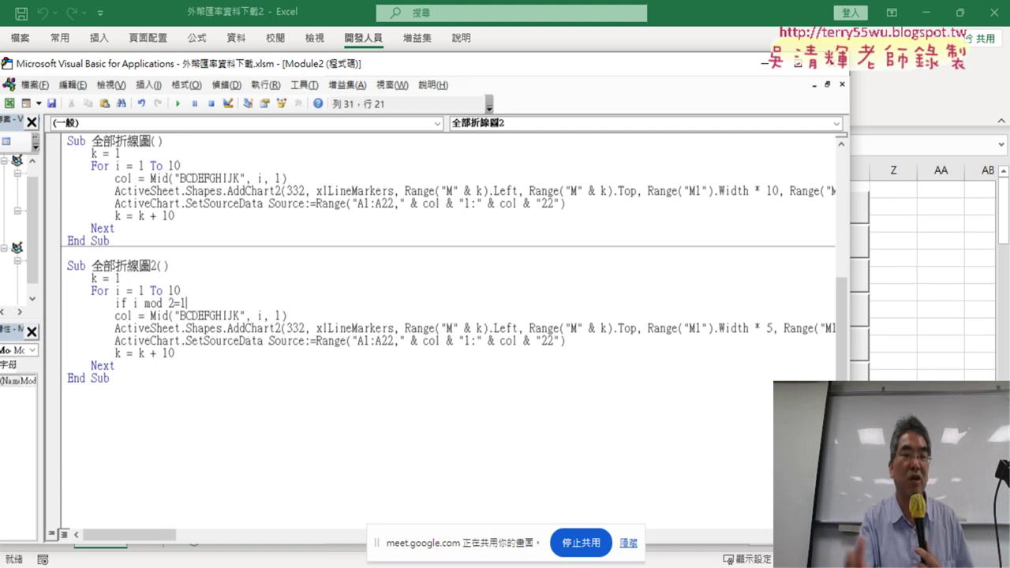
double_click(147, 304)
key("shift+Left")
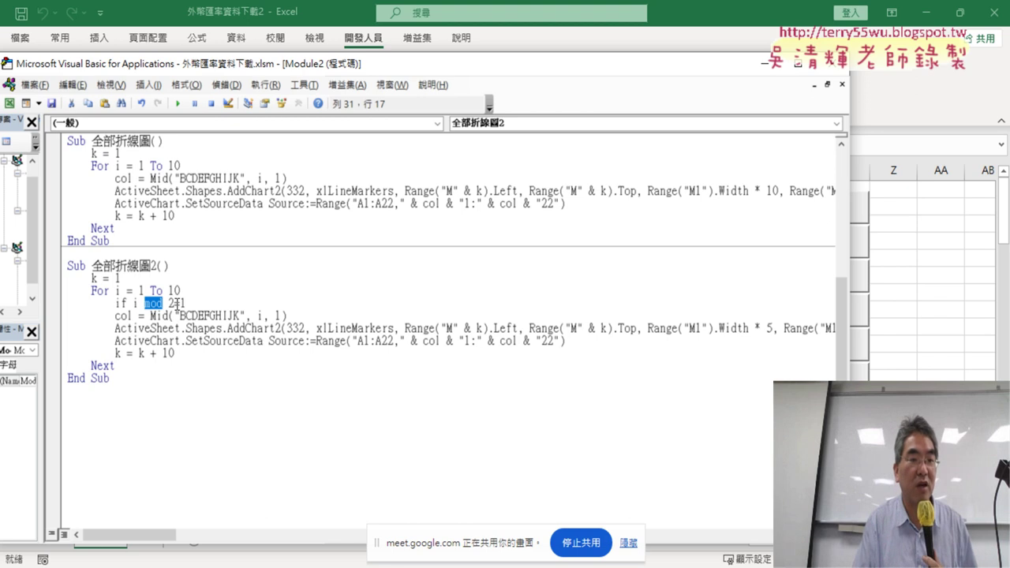
left_click(189, 303)
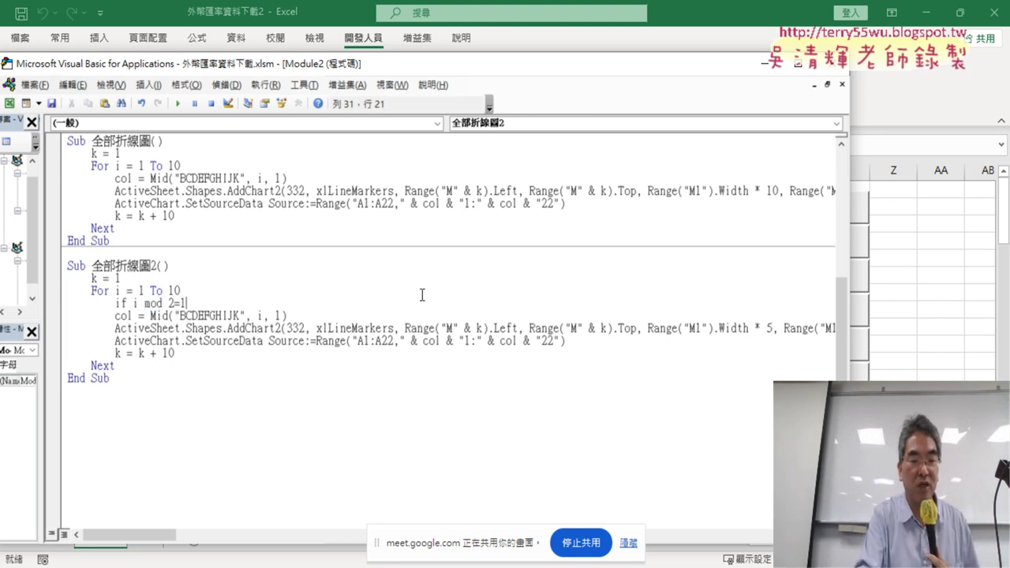
type(" the")
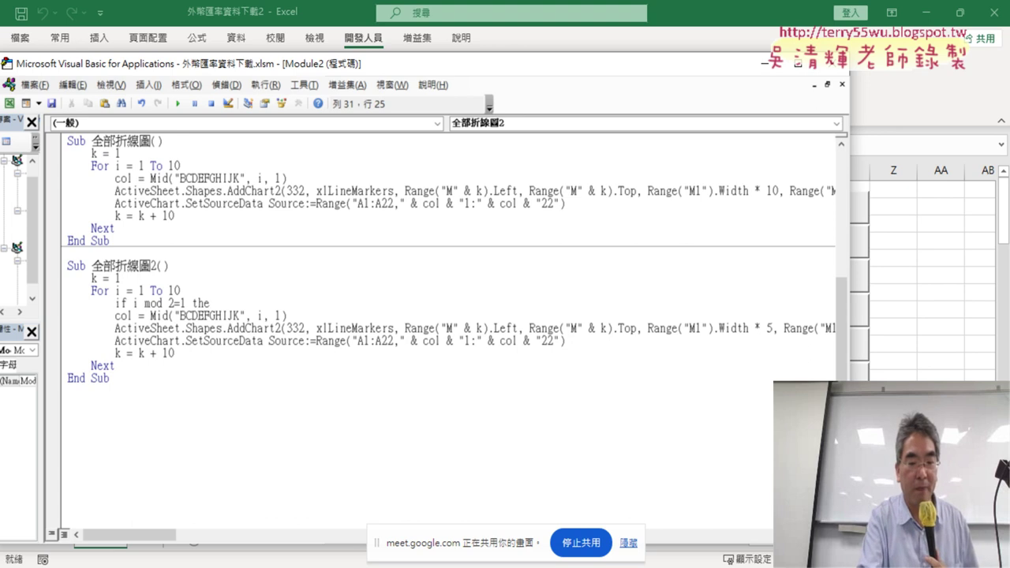
- Add the Else and End If lines to close the empty If block
key("Return")
key("Return")
type("e")
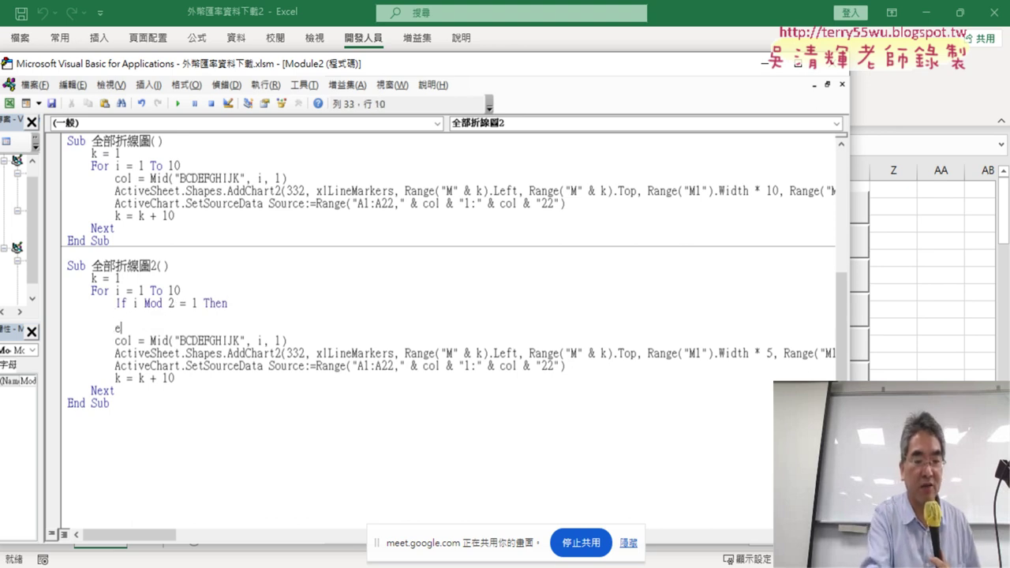
type("lse")
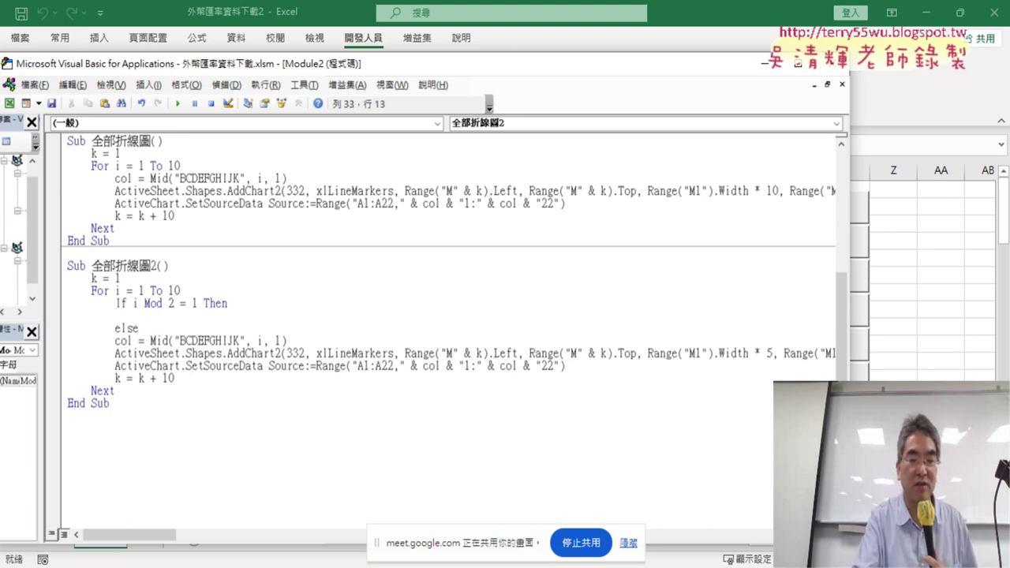
key("Return")
key("Return")
type("e")
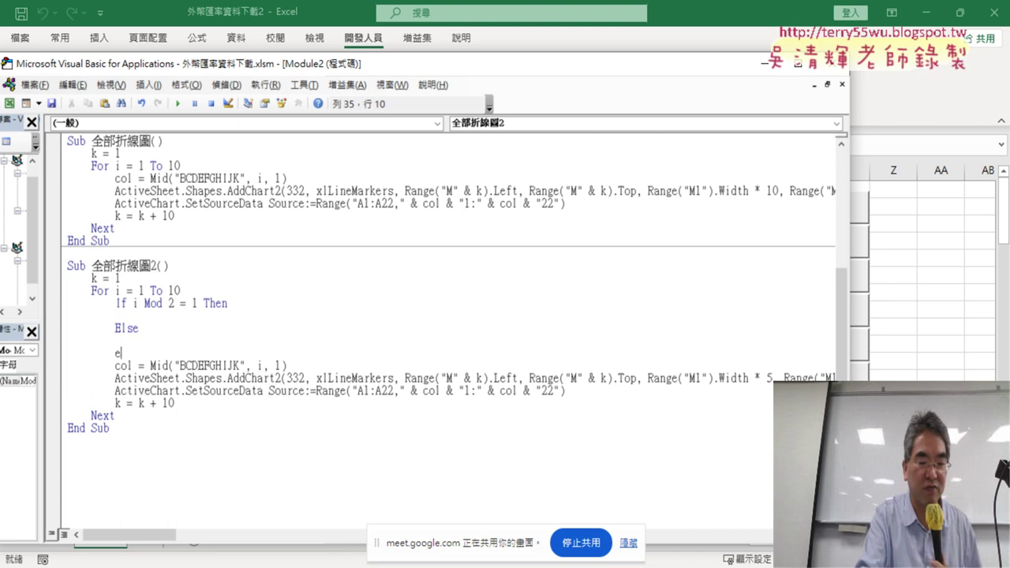
type("nd if")
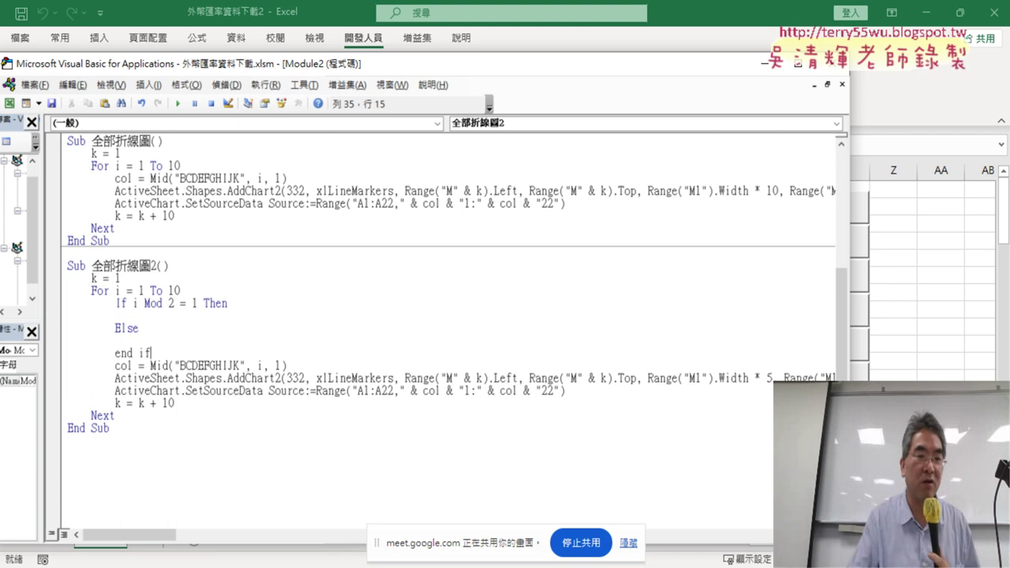
left_click(299, 317)
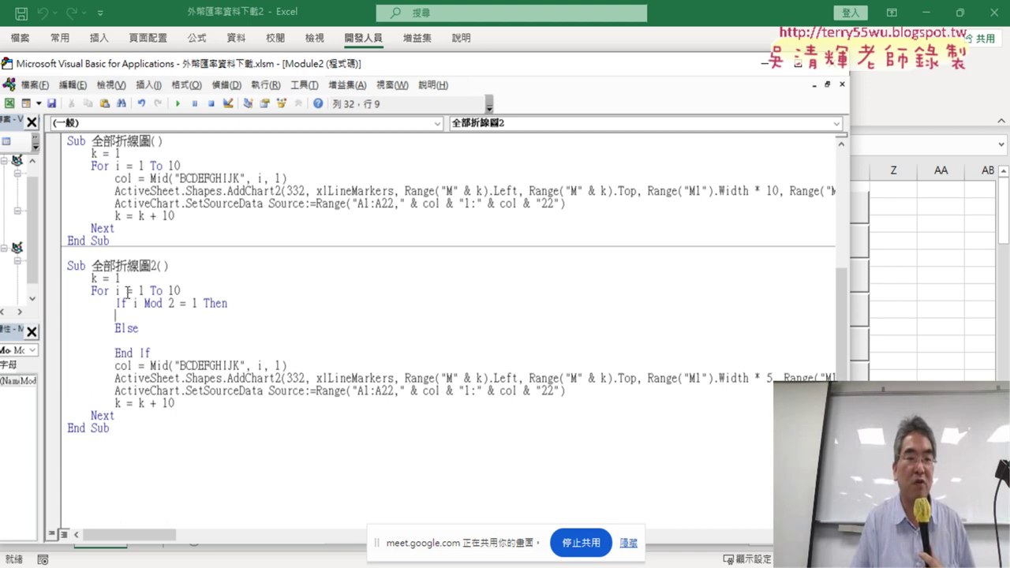
left_click_drag(162, 350, 66, 308)
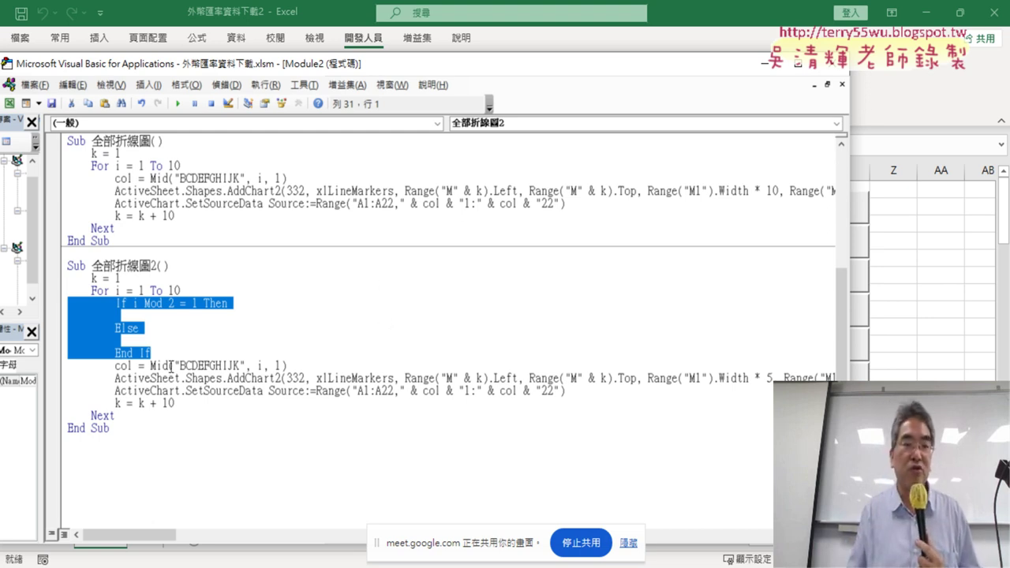
- Copy the three col/AddChart2/SetSourceData lines into the If branch and indent them
left_click(162, 325)
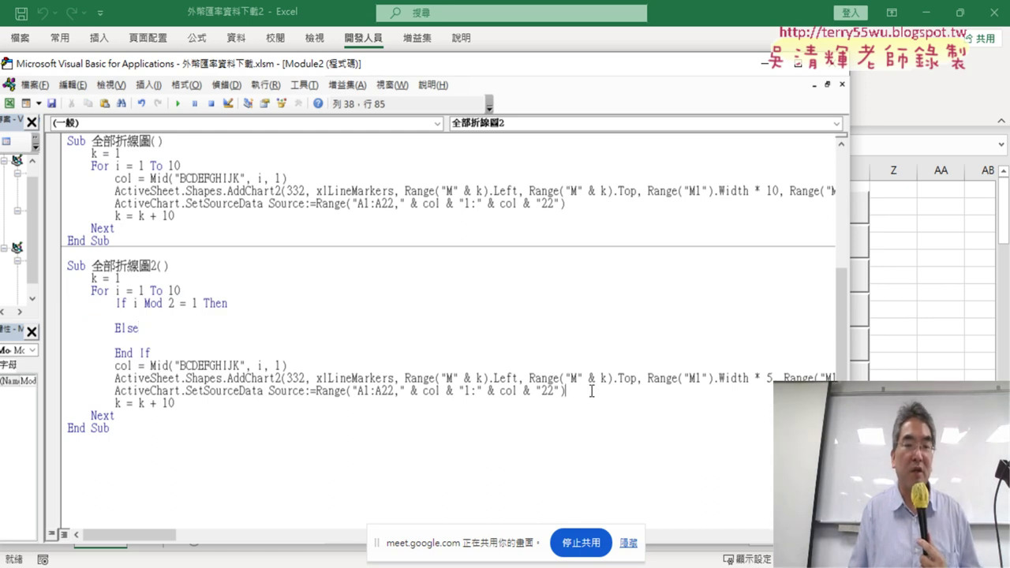
left_click_drag(565, 390, 74, 374)
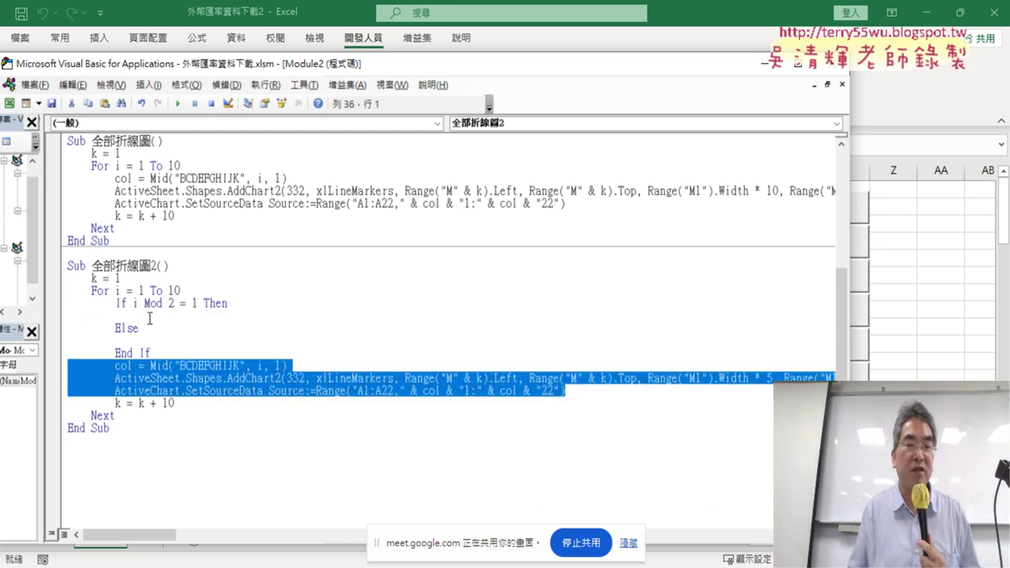
left_click_drag(197, 303, 157, 303)
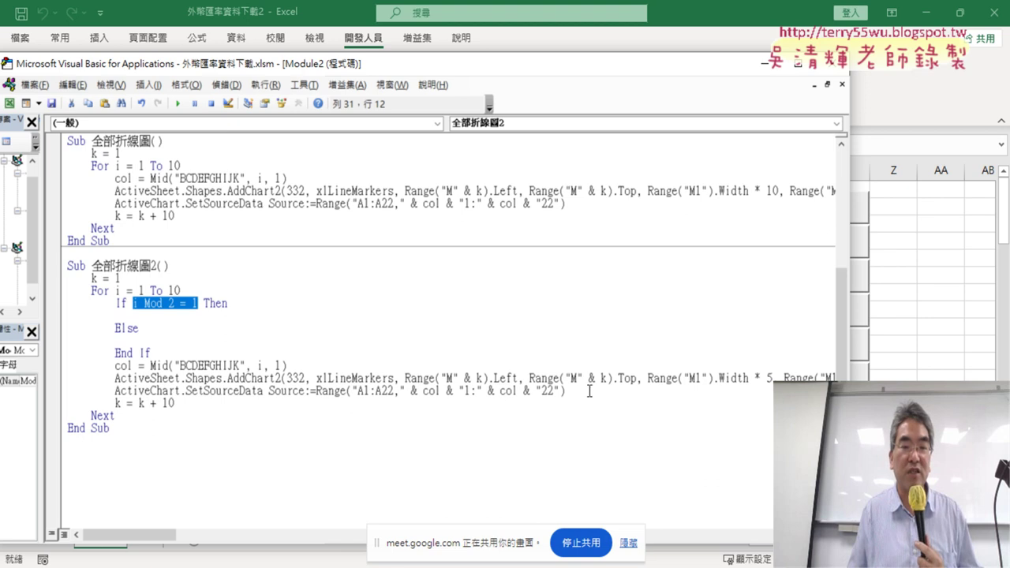
left_click_drag(176, 403, 61, 371)
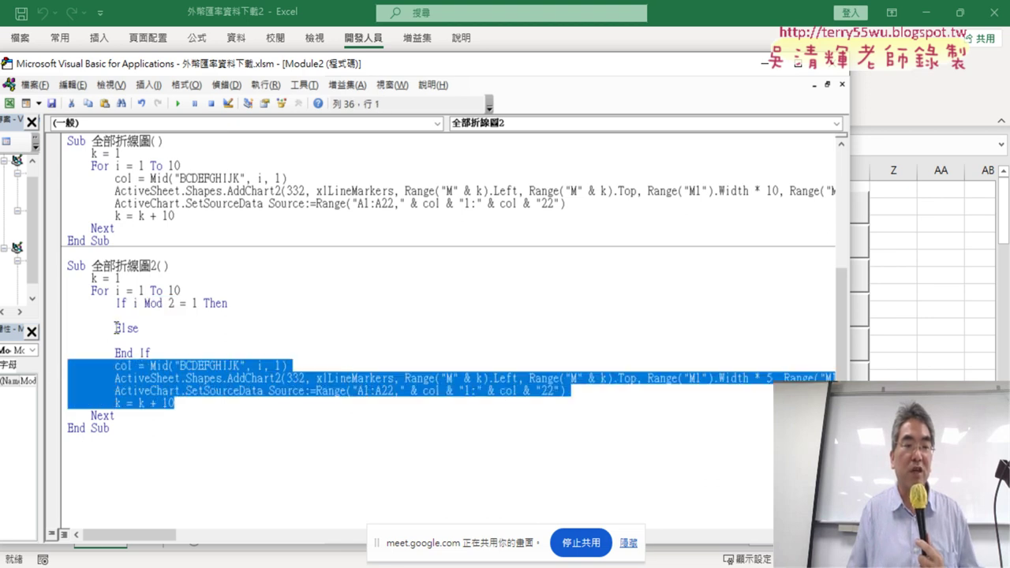
left_click(143, 315)
left_click_drag(580, 392, 71, 361)
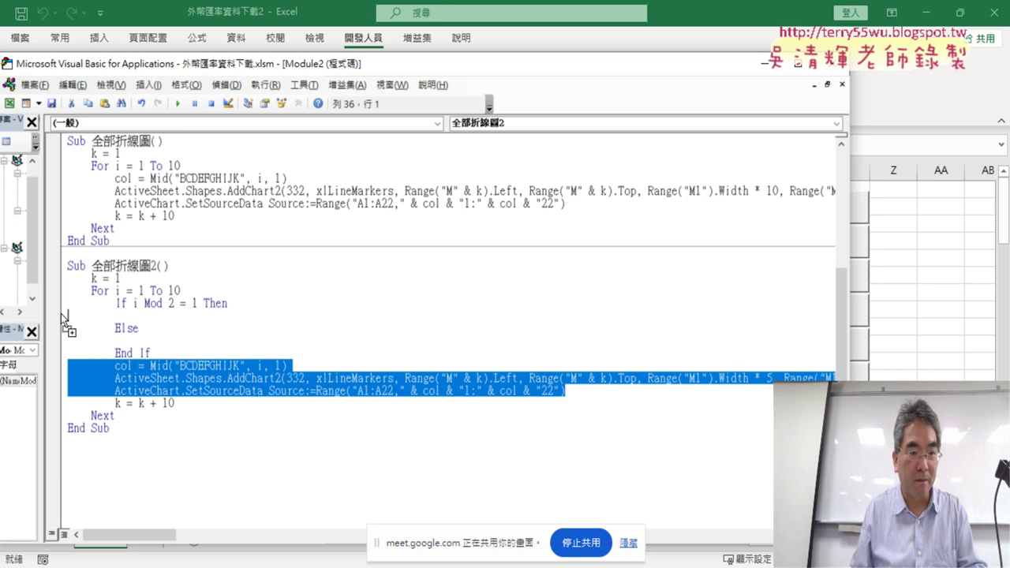
left_click_drag(61, 314, 61, 313)
left_click_drag(583, 340, 68, 316)
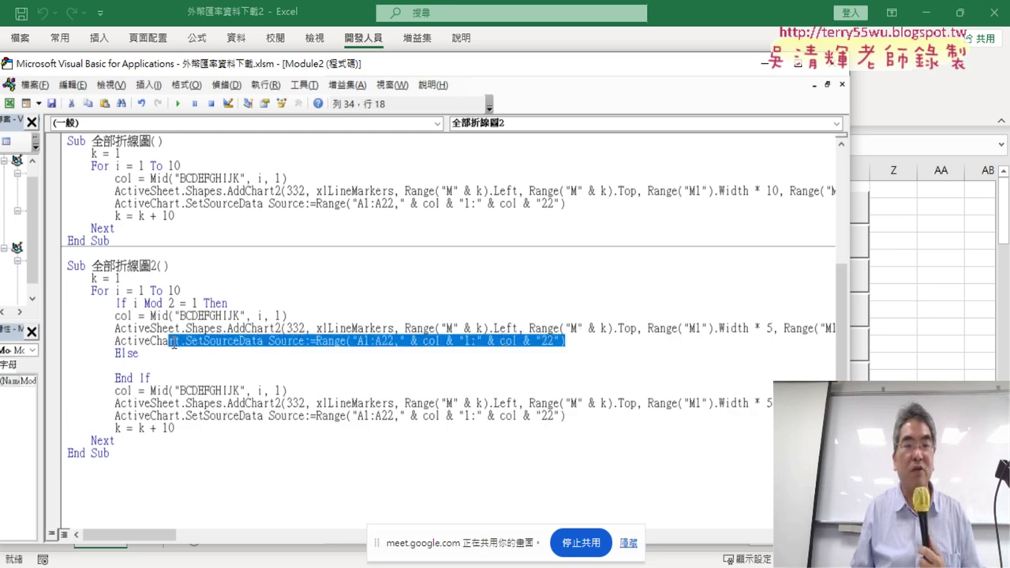
key("Tab")
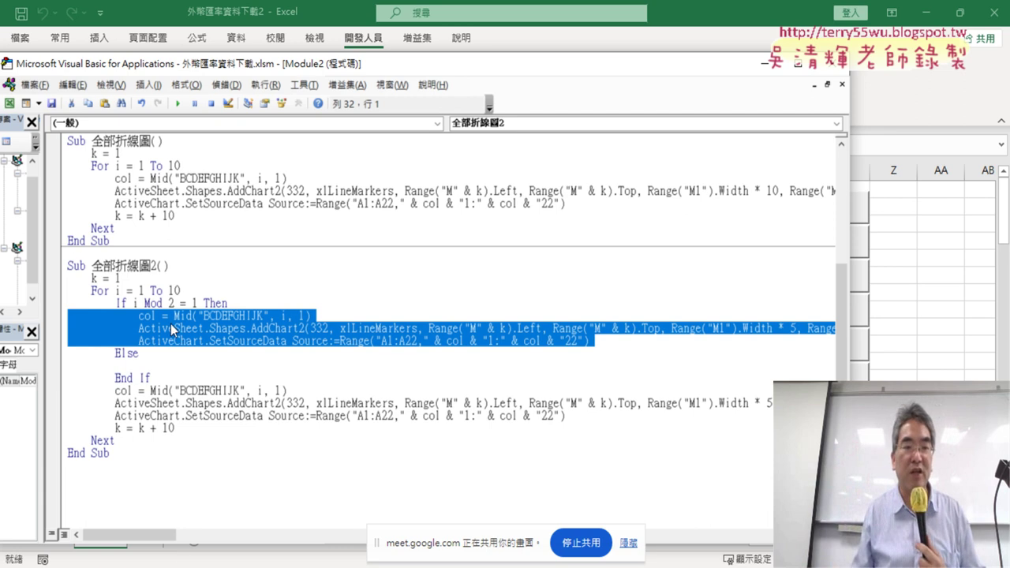
- Move the four original loop lines under Else, indent them, and delete the blank line
left_click_drag(186, 430, 46, 394)
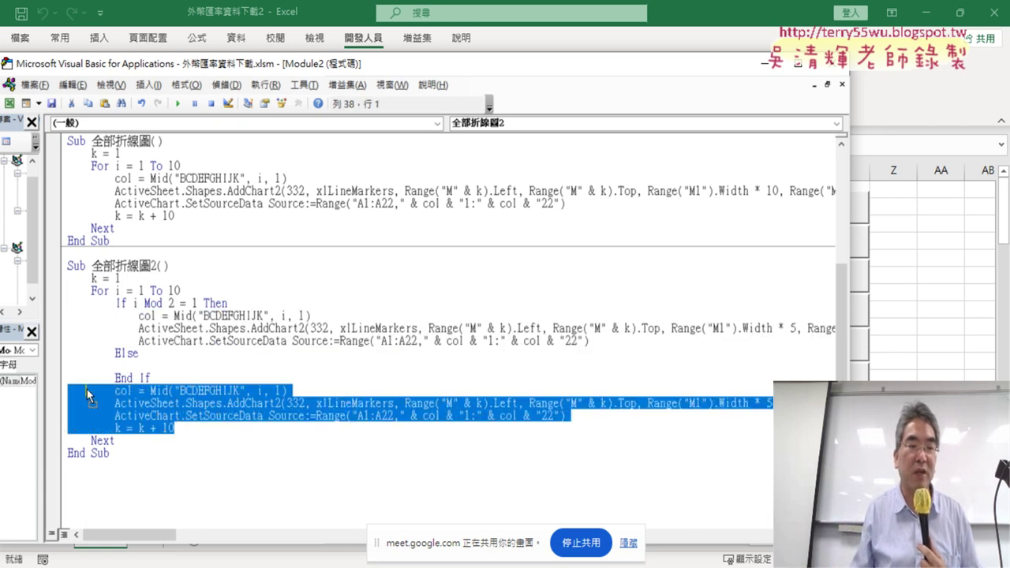
left_click_drag(69, 367, 62, 368)
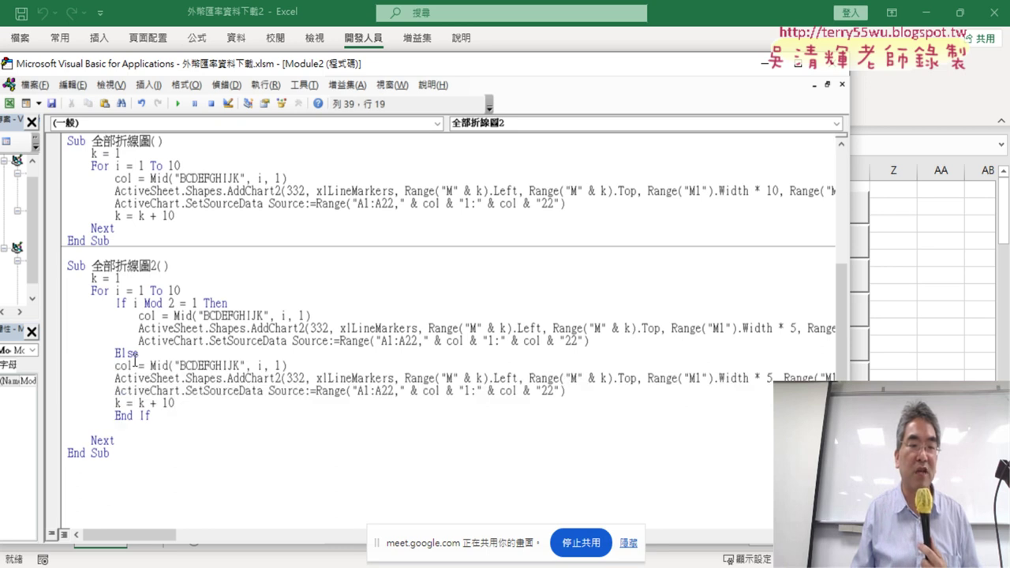
left_click_drag(201, 403, 59, 367)
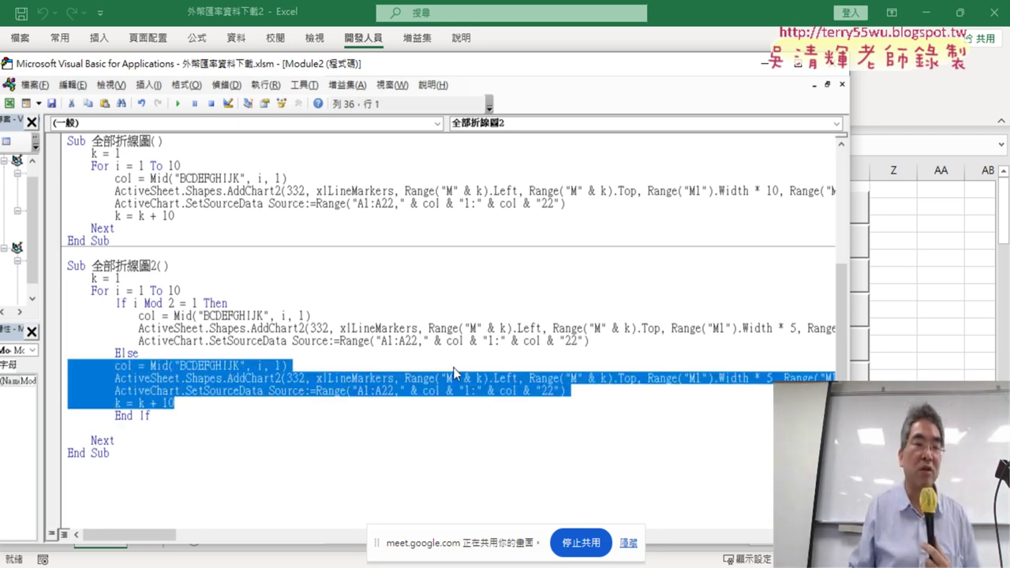
key("Tab")
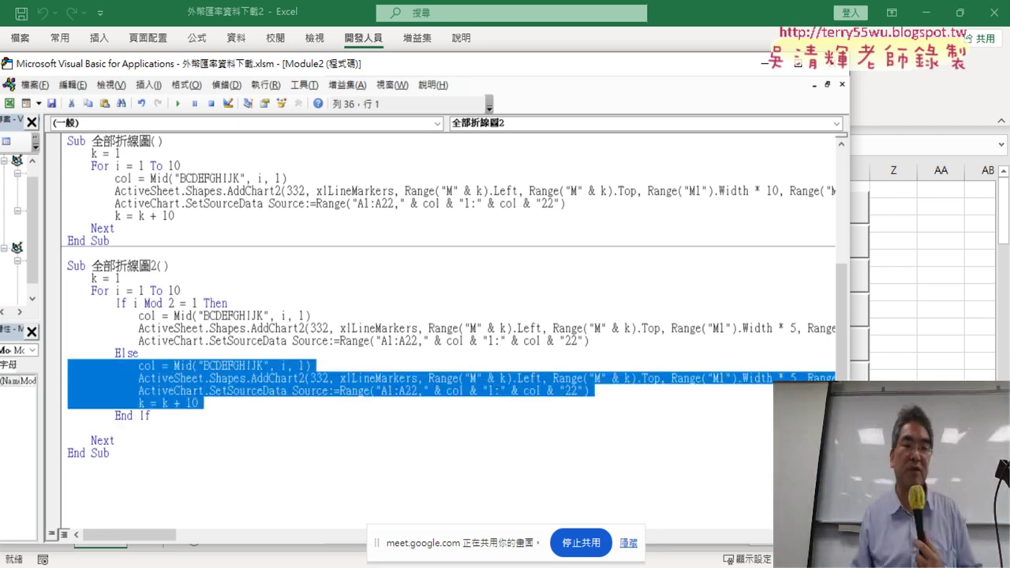
left_click(237, 414)
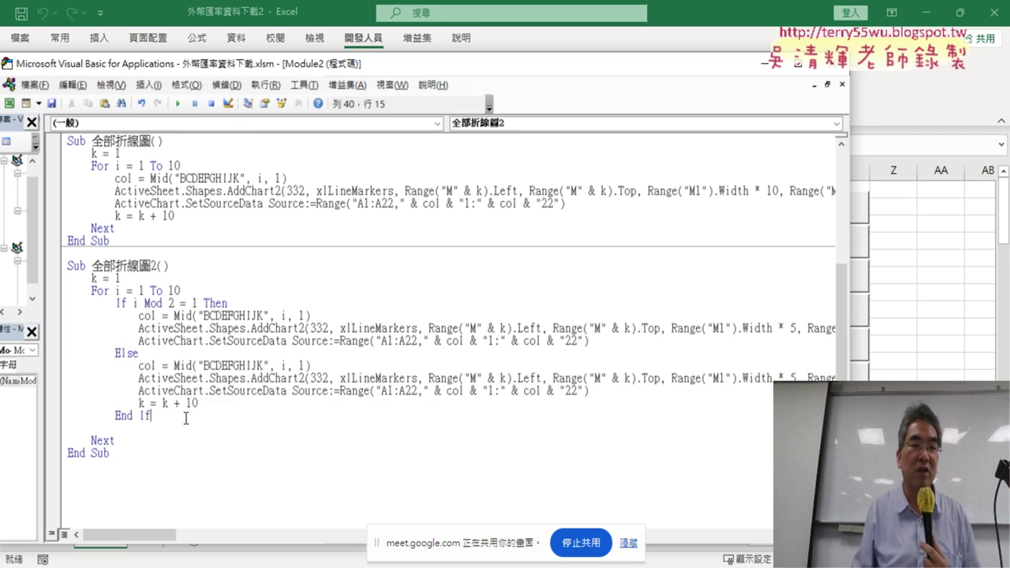
key("Delete")
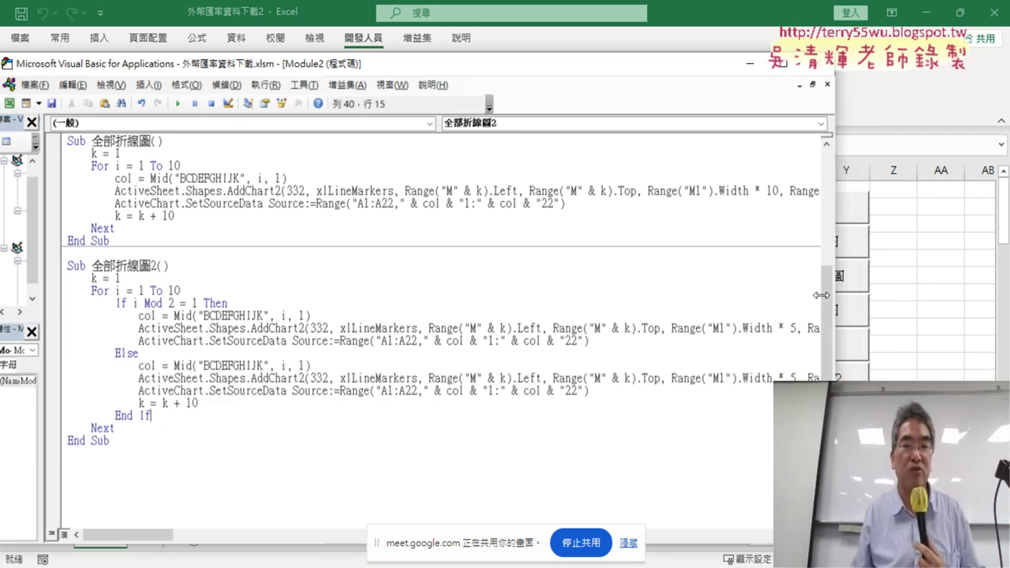
- Run 全部折線圖2 to preview the charts, then return to the widened code editor
left_click_drag(848, 301, 451, 279)
left_click(177, 118)
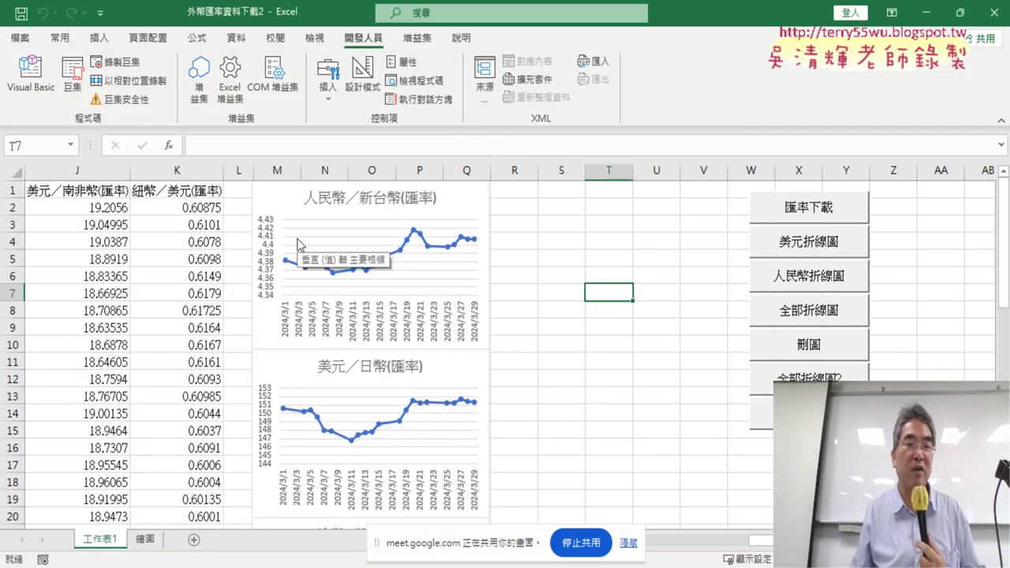
left_click(519, 190)
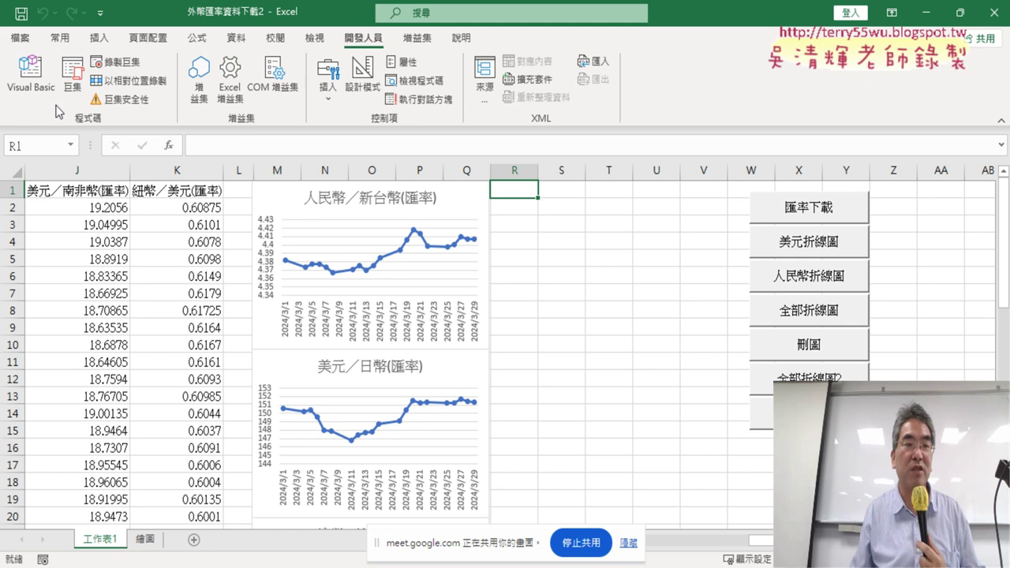
left_click(32, 77)
left_click_drag(446, 343, 905, 341)
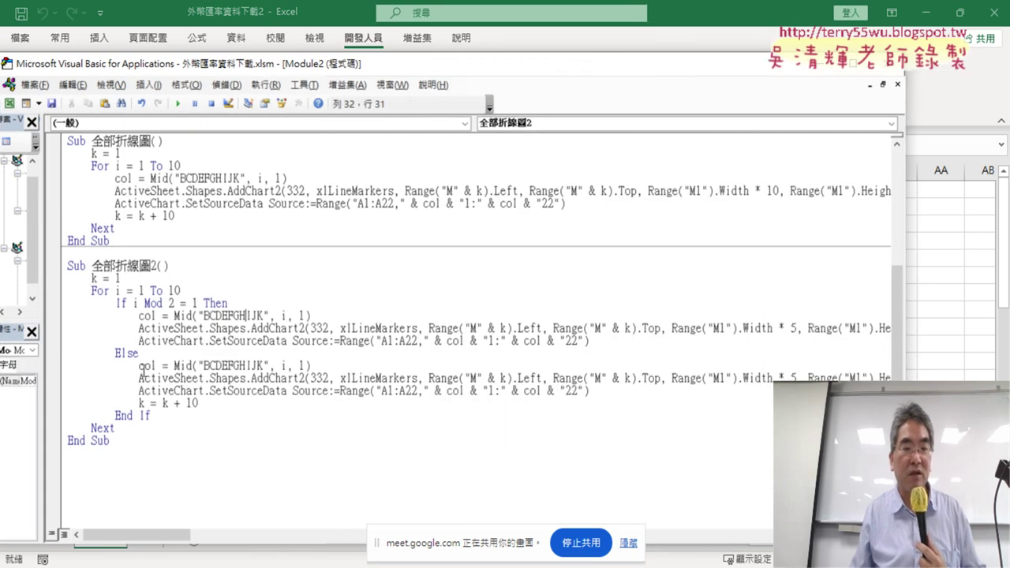
- Change the Else branch's Range("M" & k).Top to Range("R" & k).Top
left_click_drag(224, 398, 47, 367)
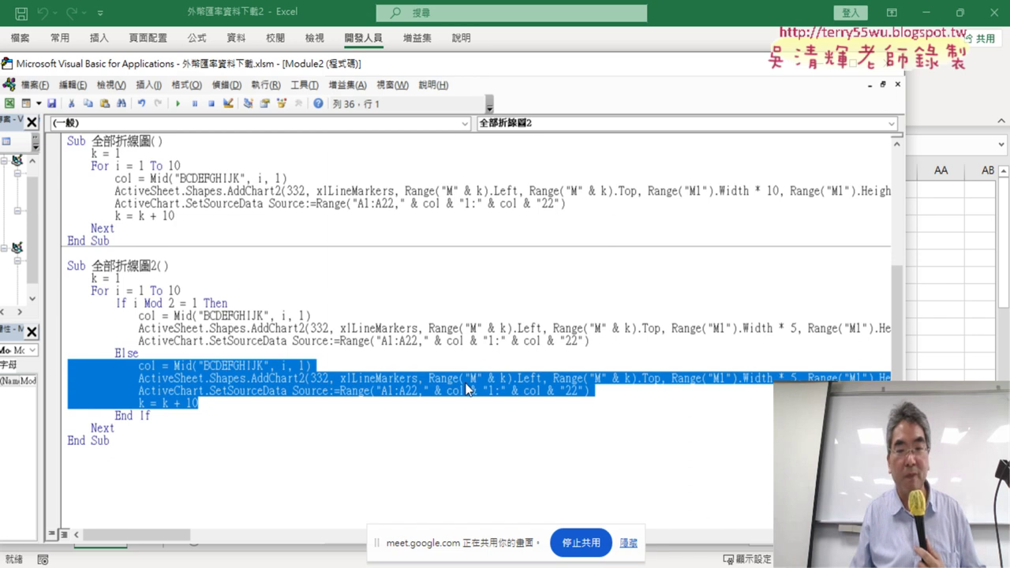
left_click(492, 378)
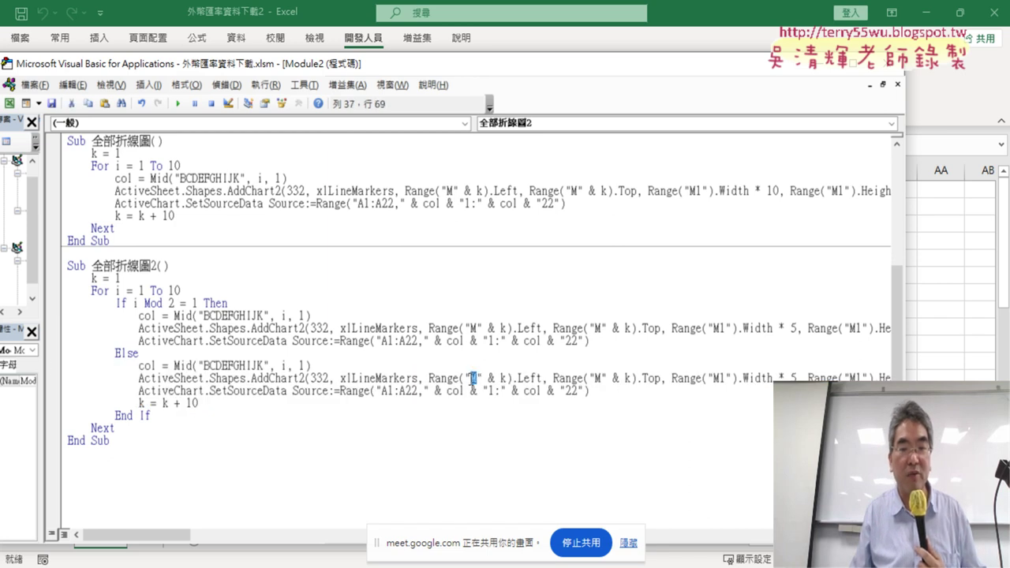
type("R")
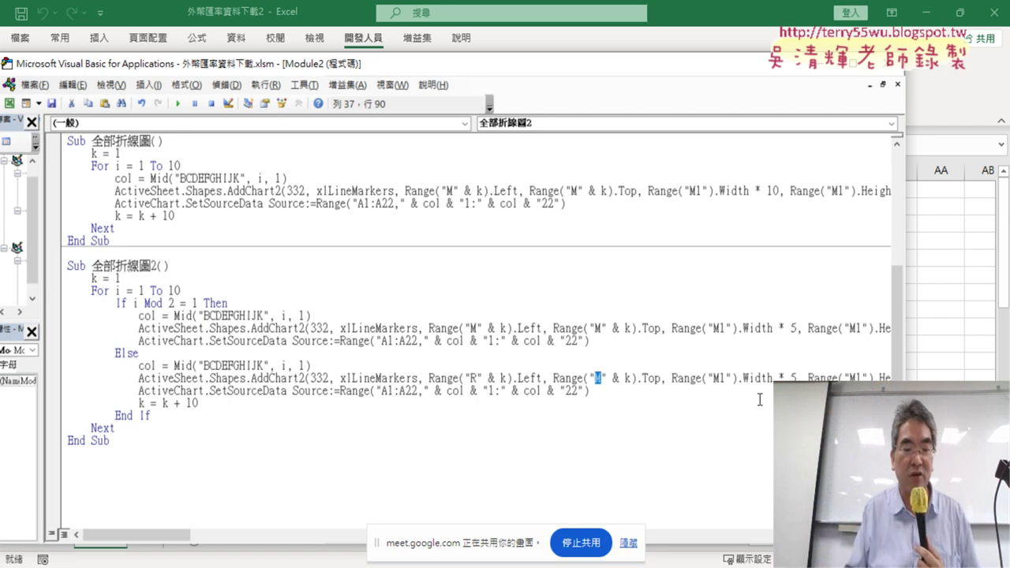
type("R")
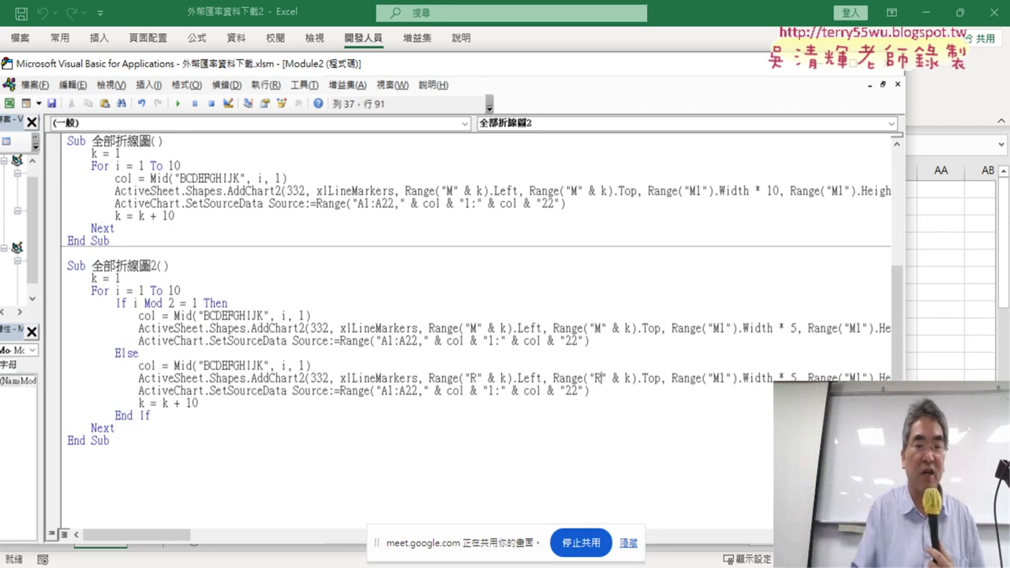
left_click_drag(540, 380, 439, 375)
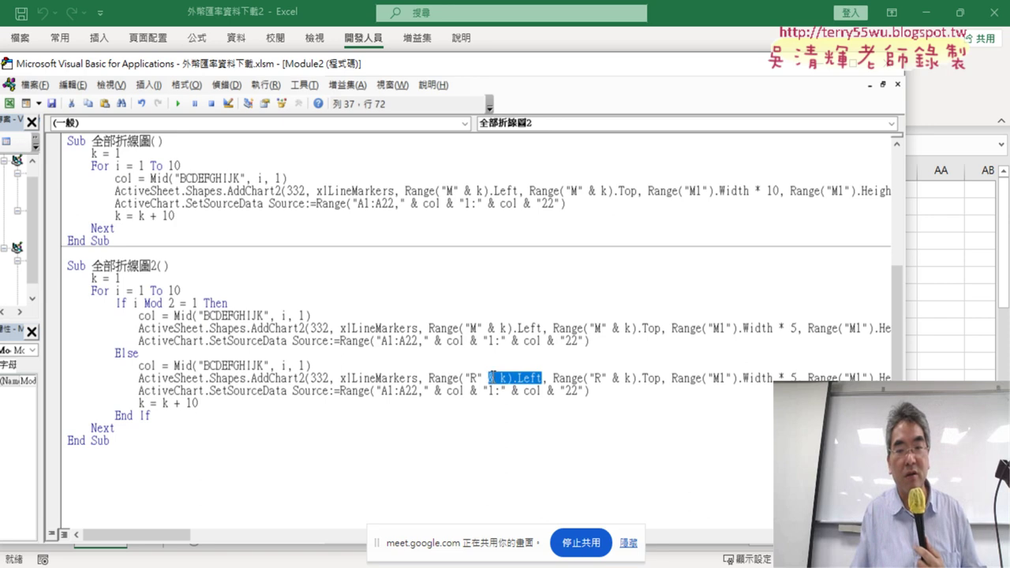
left_click_drag(660, 380, 553, 380)
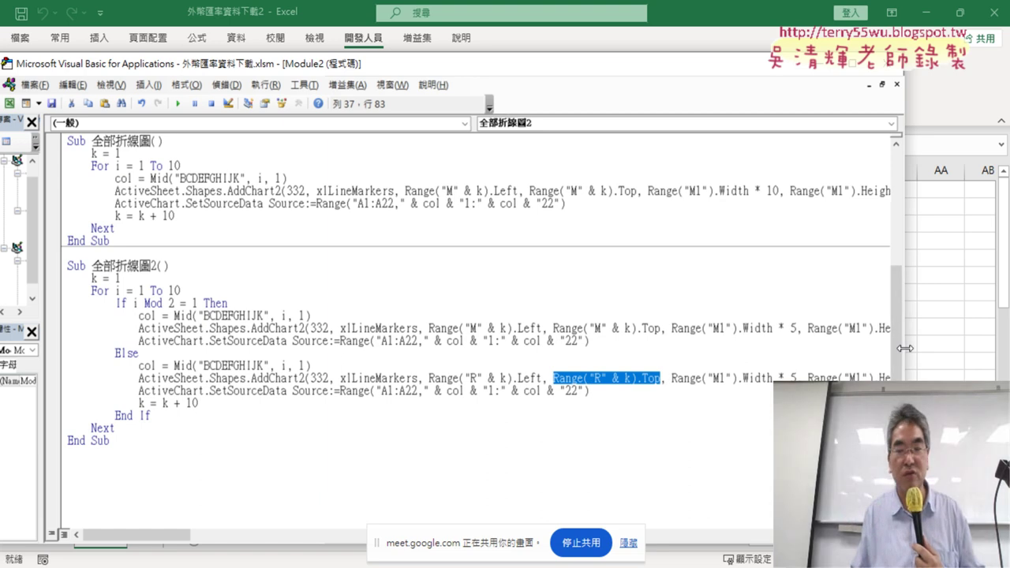
left_click_drag(905, 348, 341, 309)
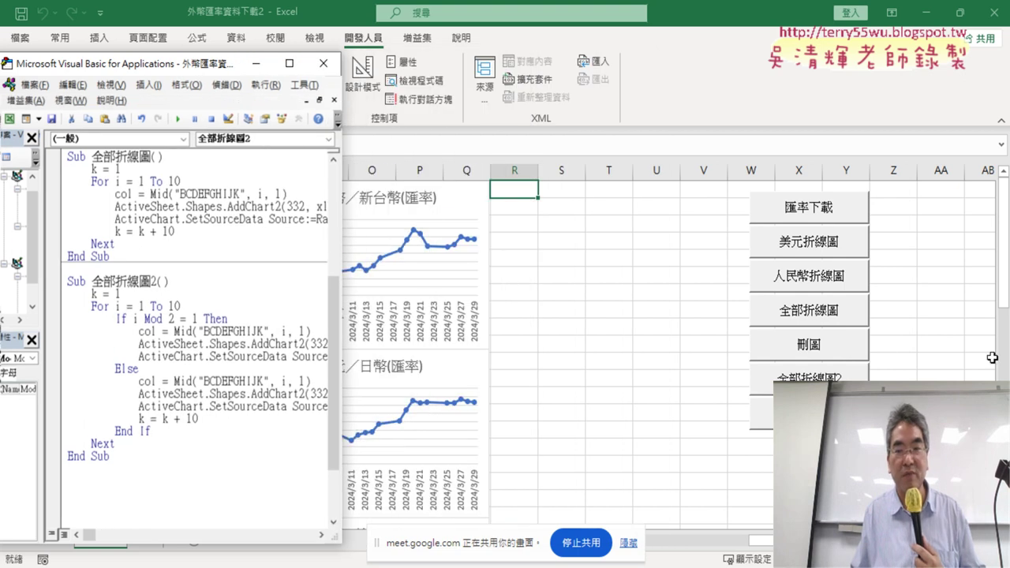
- Delete the old charts, rerun 全部折線圖2, and scroll through the ten two-column charts
left_click(831, 348)
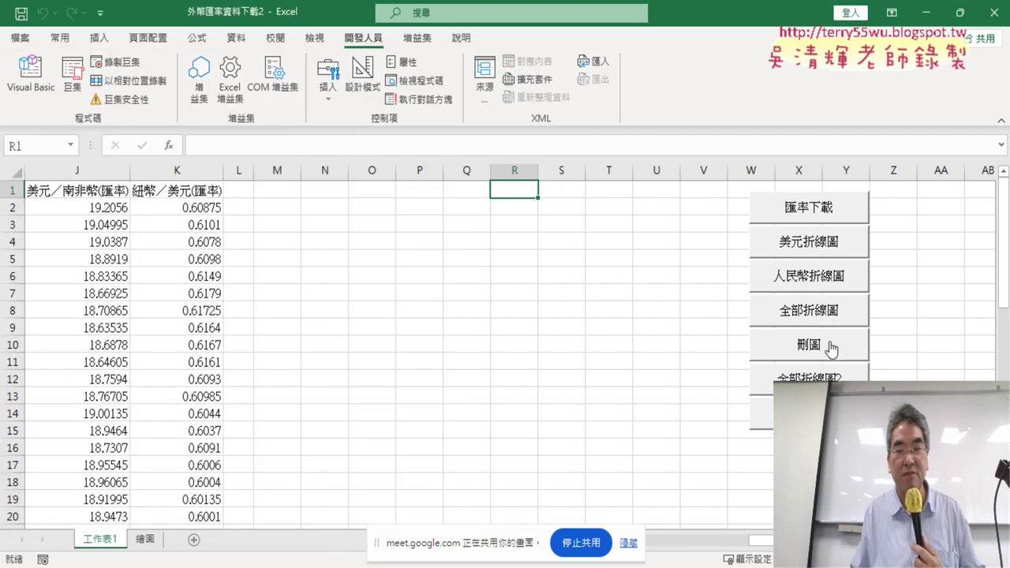
left_click(30, 79)
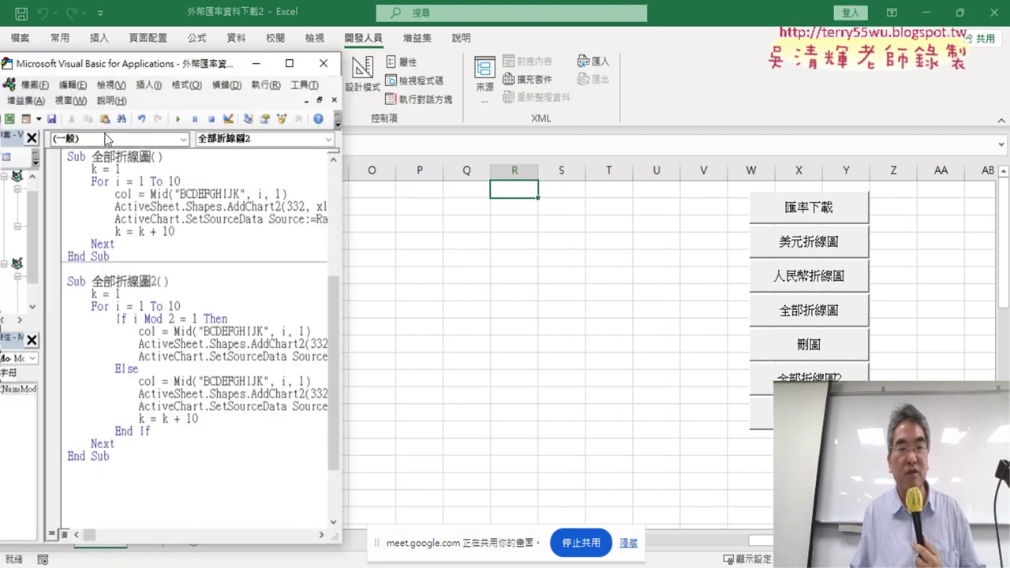
left_click(179, 120)
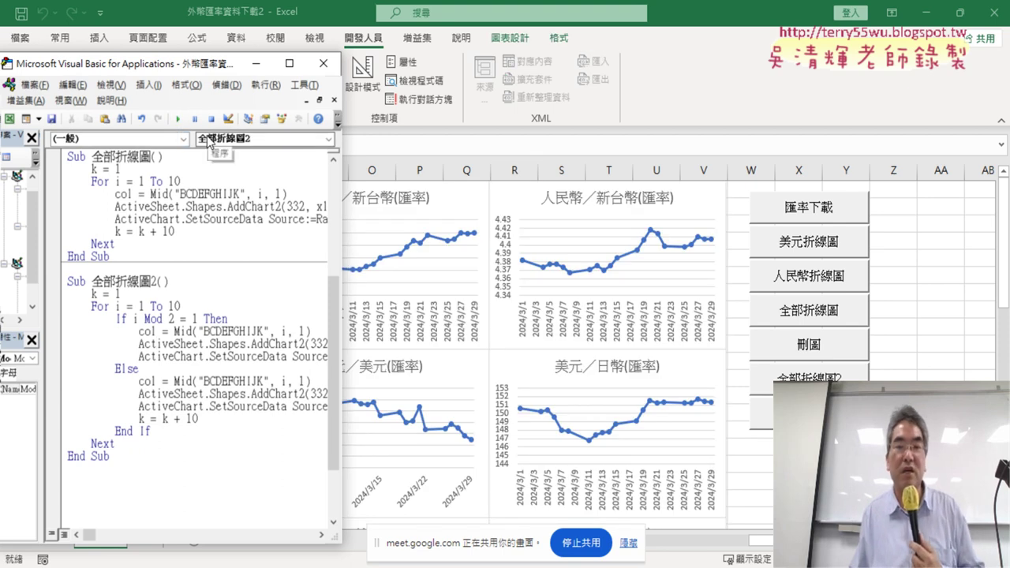
left_click(944, 358)
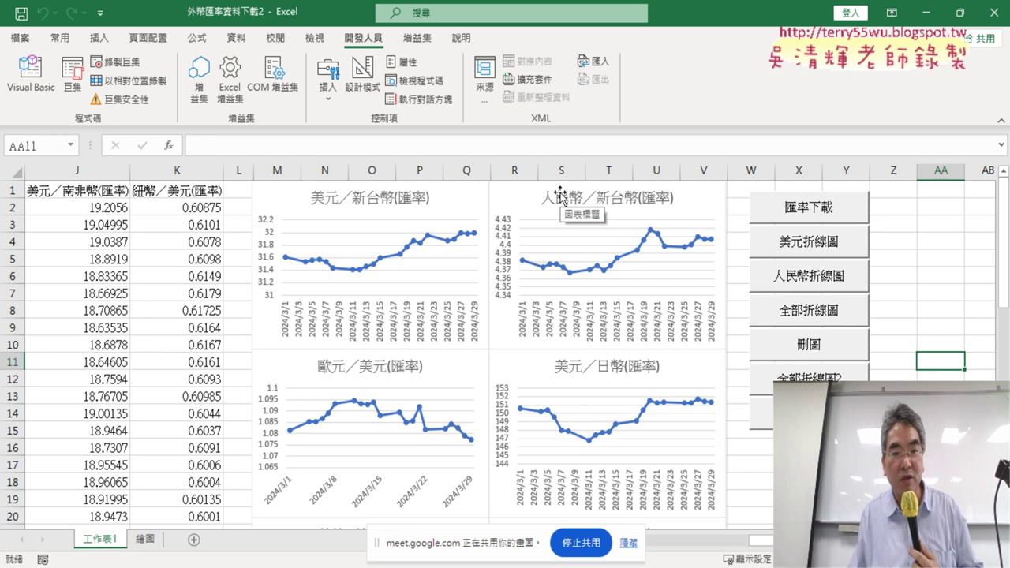
scroll(621, 367, "down", 4)
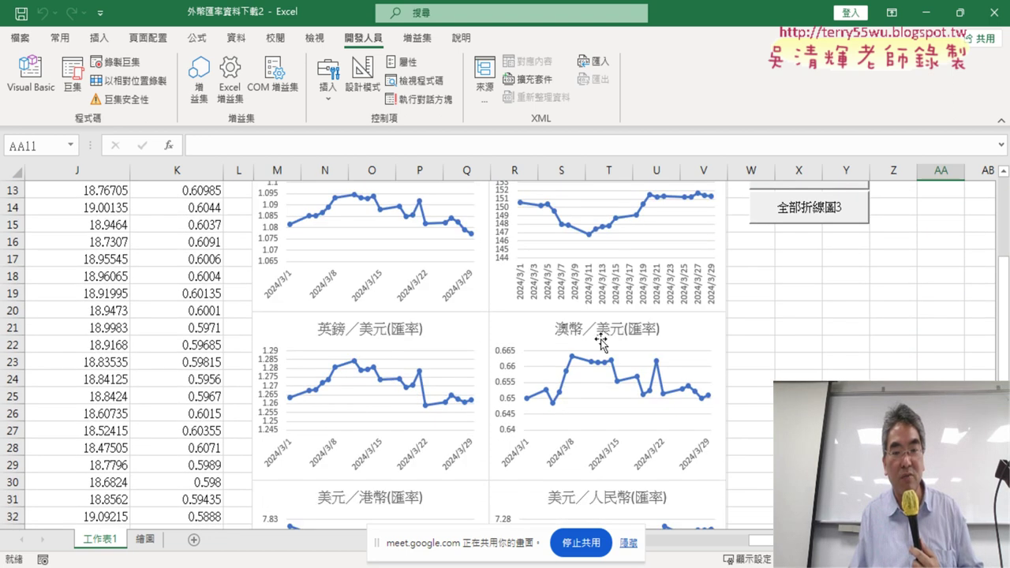
scroll(596, 339, "down", 3)
scroll(596, 339, "down", 1)
scroll(591, 339, "down", 5)
scroll(590, 338, "up", 2)
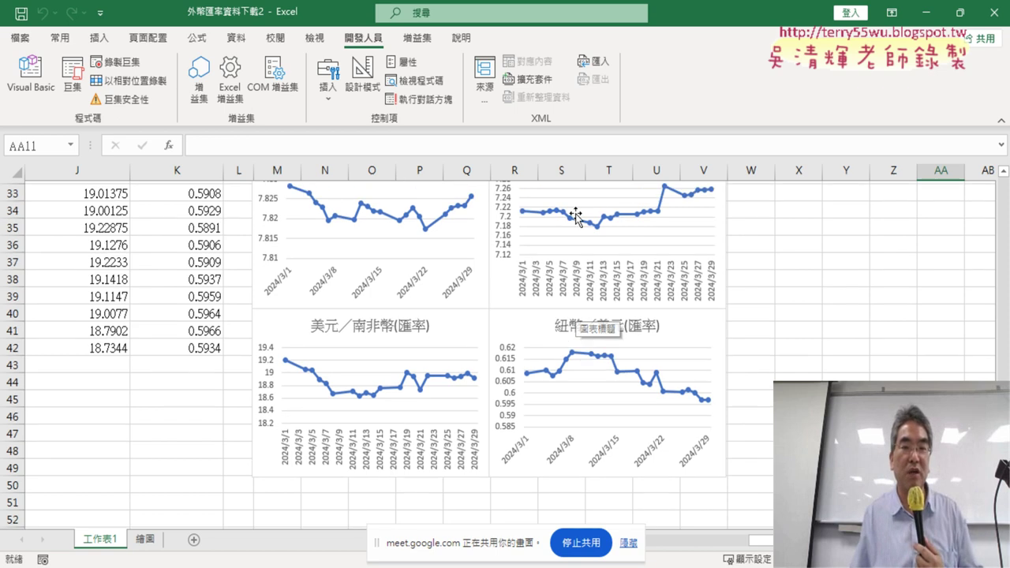
scroll(575, 218, "up", 2)
scroll(568, 142, "up", 5)
scroll(866, 327, "up", 4)
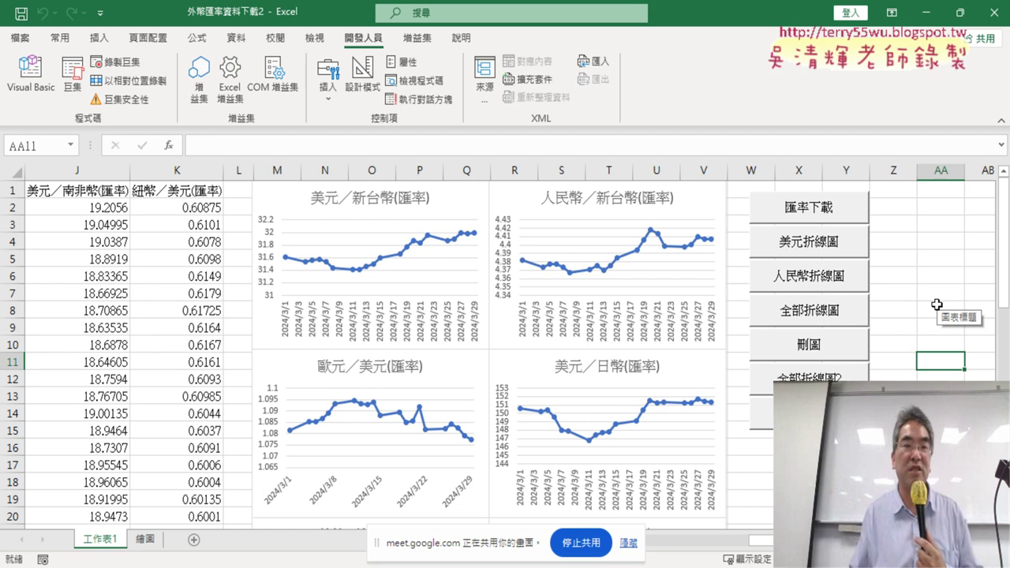
- Reopen the widened VBA editor and mark up the If i Mod 2 = 1 condition and k = k + 10 line
left_click(32, 97)
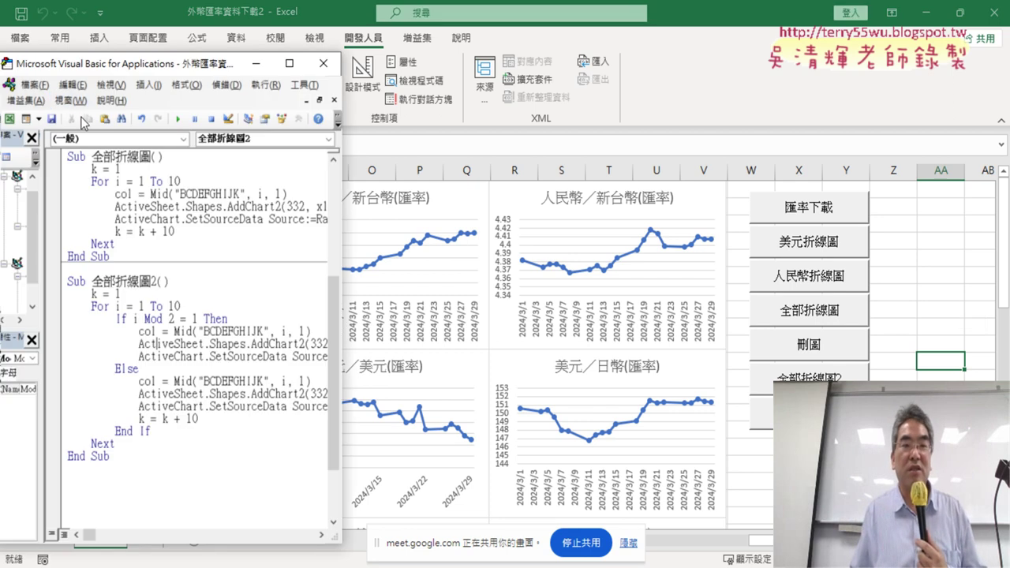
left_click_drag(344, 308, 950, 354)
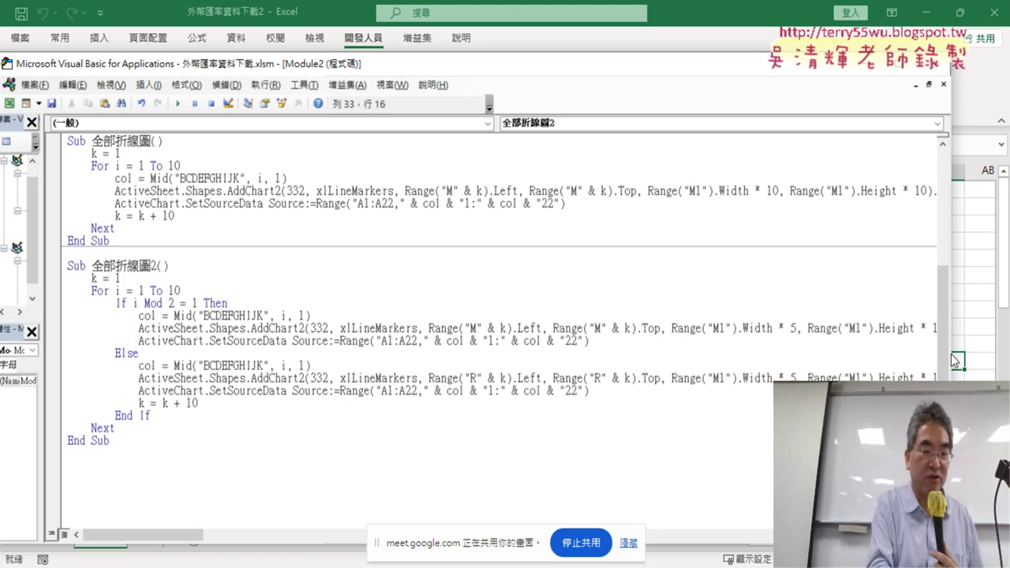
left_click_drag(166, 253, 201, 243)
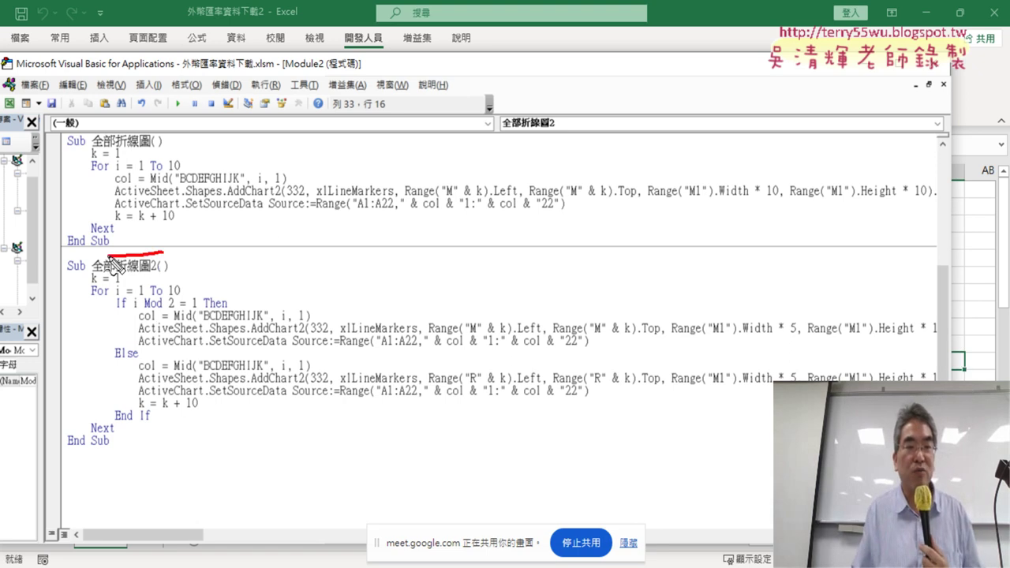
left_click_drag(31, 224, 7, 280)
left_click_drag(146, 271, 158, 270)
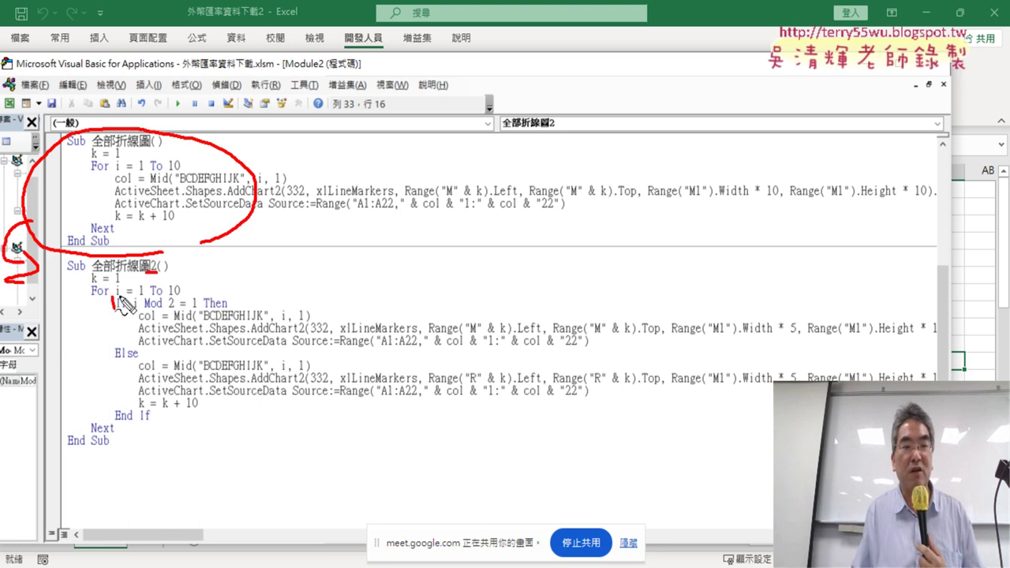
left_click_drag(119, 300, 239, 304)
left_click_drag(122, 310, 237, 310)
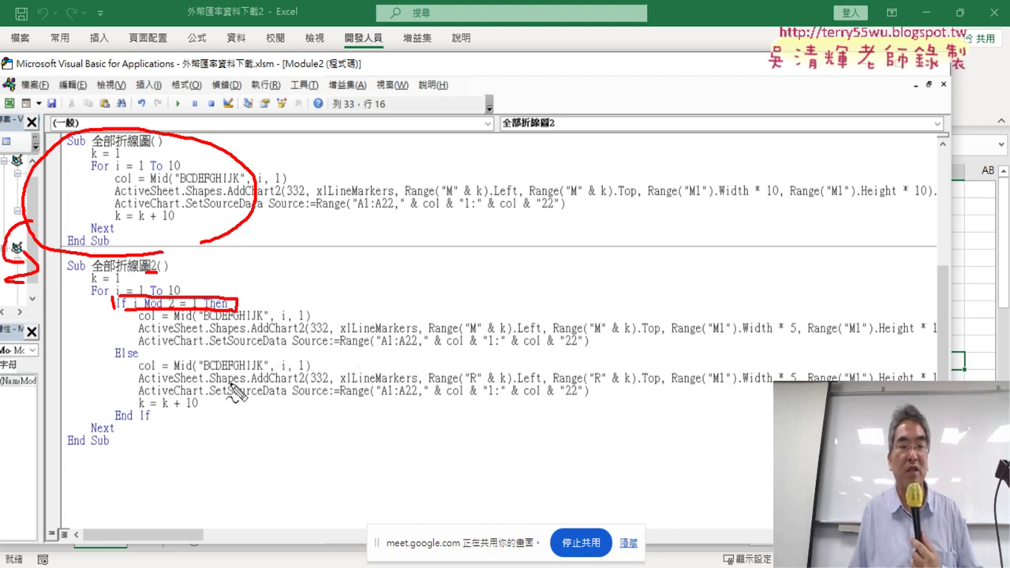
left_click_drag(183, 413, 125, 399)
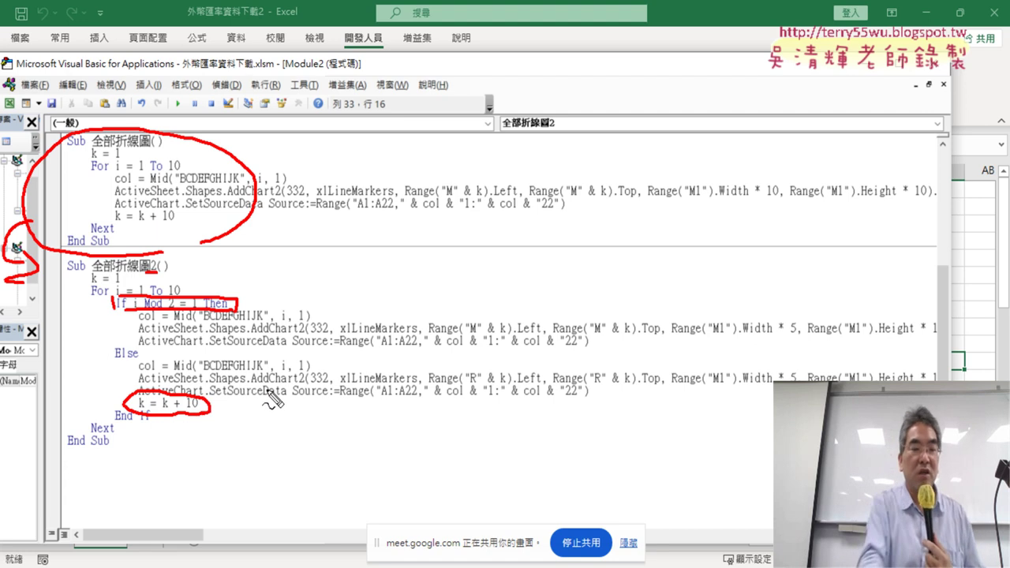
key("Escape")
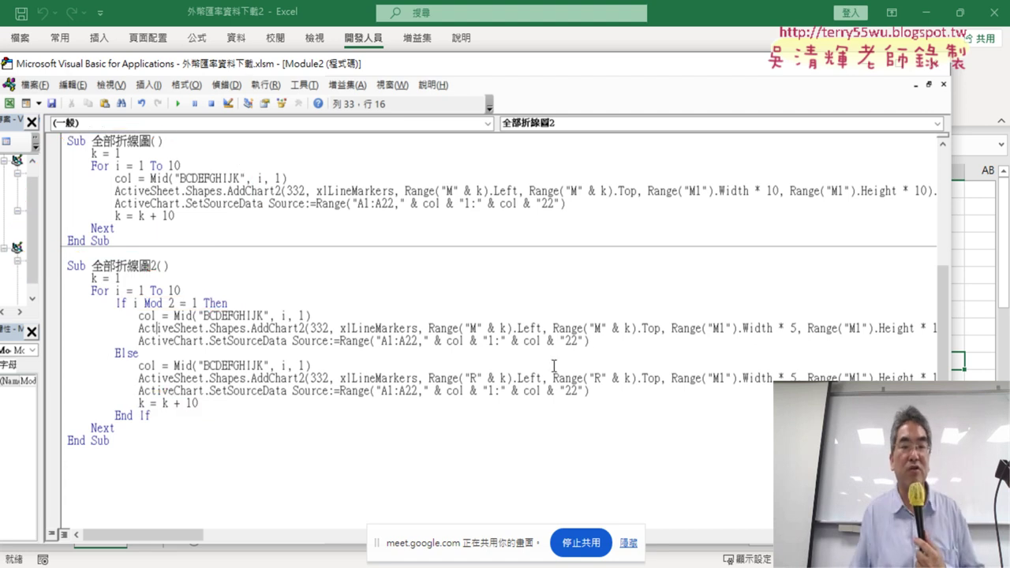
- Copy the k = k + 10 line onto a new blank line above Else in 全部折線圖2
left_click(612, 342)
key("Return")
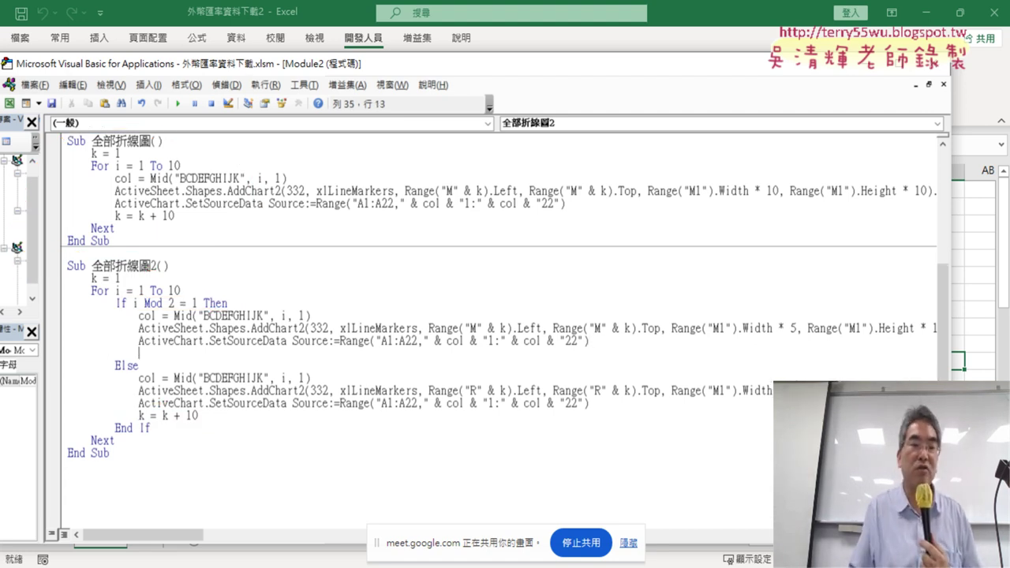
left_click_drag(211, 416, 149, 415)
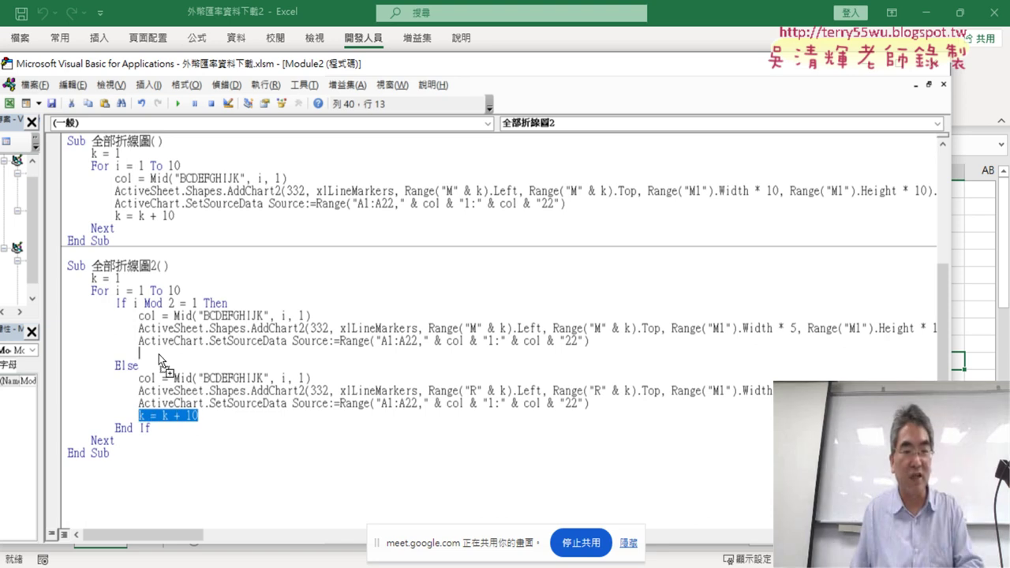
left_click_drag(159, 356, 158, 354)
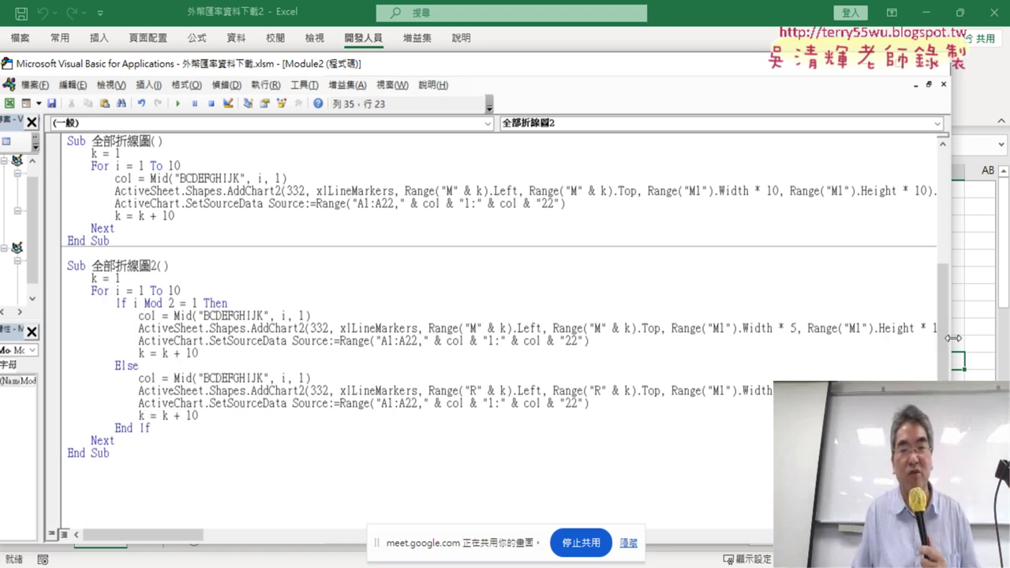
left_click_drag(953, 338, 438, 337)
- Run 刪圖 to clear the charts, then run 全部折線圖2 to redraw them
scroll(334, 291, "up", 3)
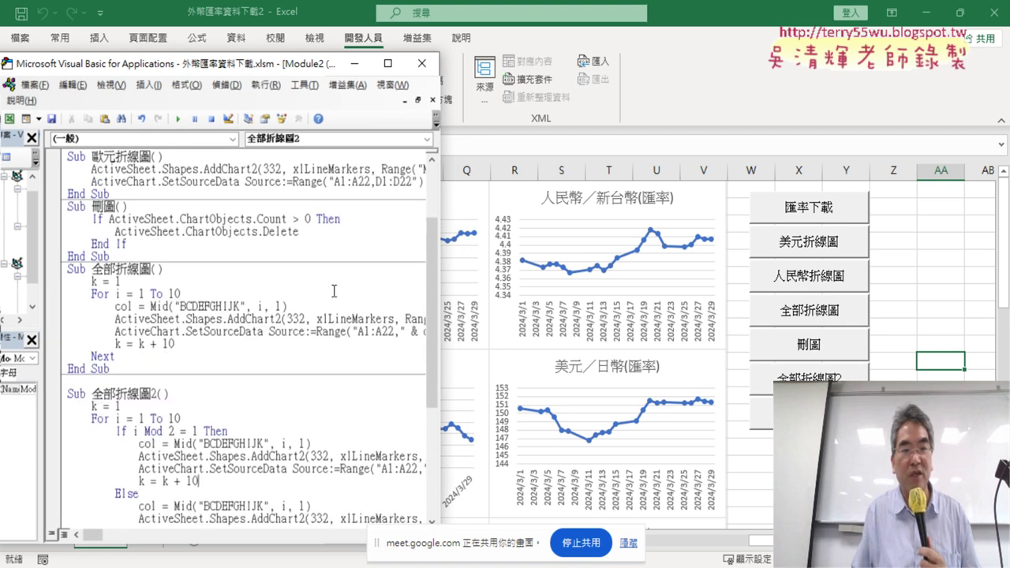
left_click(214, 233)
left_click(177, 118)
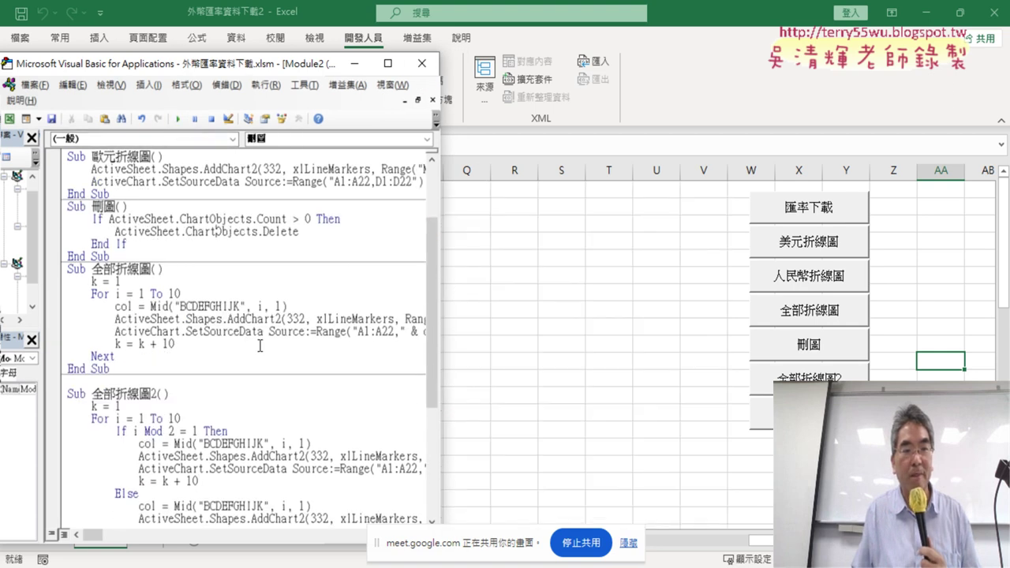
scroll(237, 315, "down", 6)
left_click(199, 281)
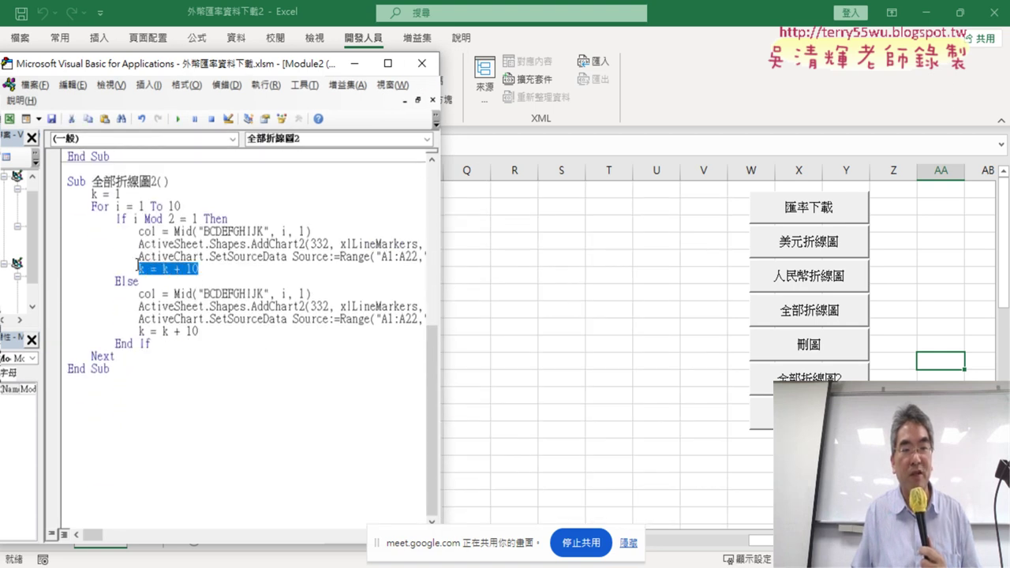
left_click(180, 244)
left_click(179, 118)
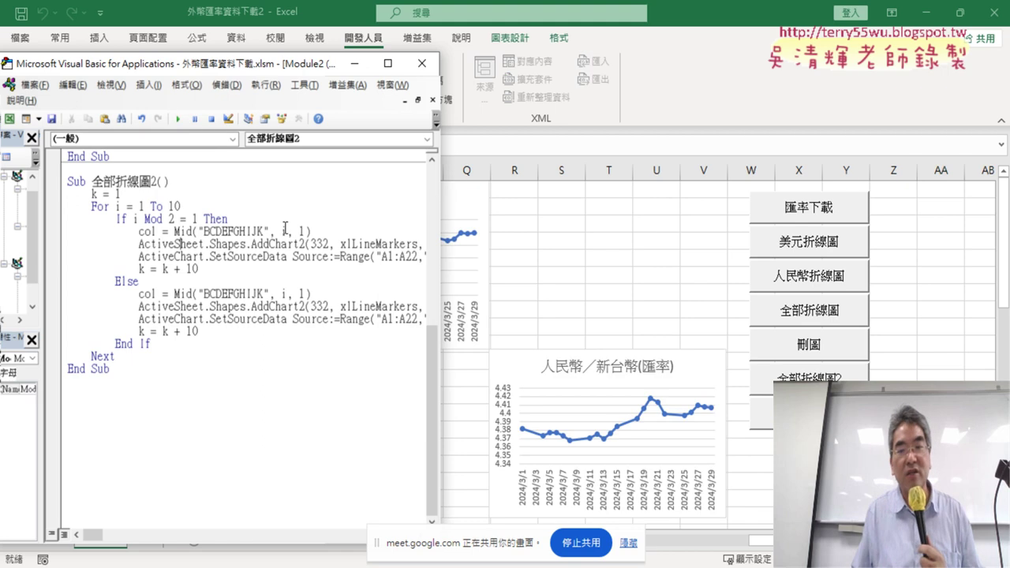
- Scroll through the redrawn two-column chart grid, then go back to the Module2 code
left_click(592, 256)
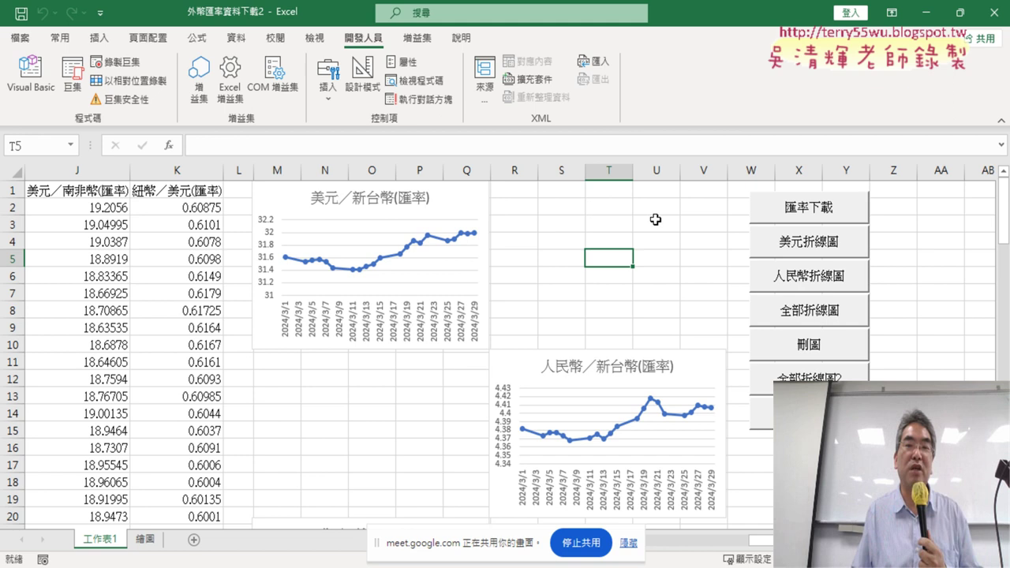
scroll(523, 371, "down", 2)
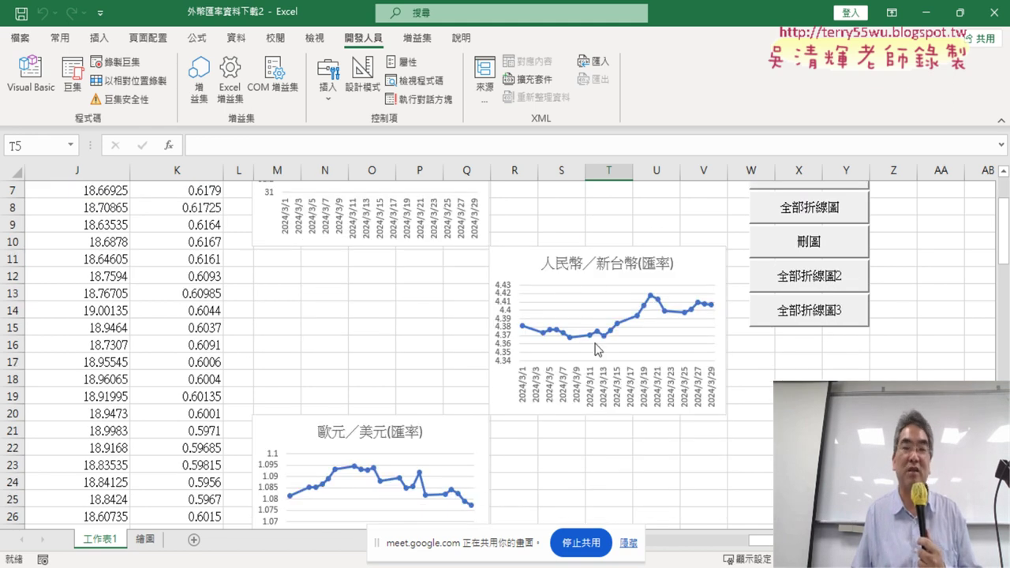
scroll(438, 444, "down", 3)
scroll(604, 444, "down", 3)
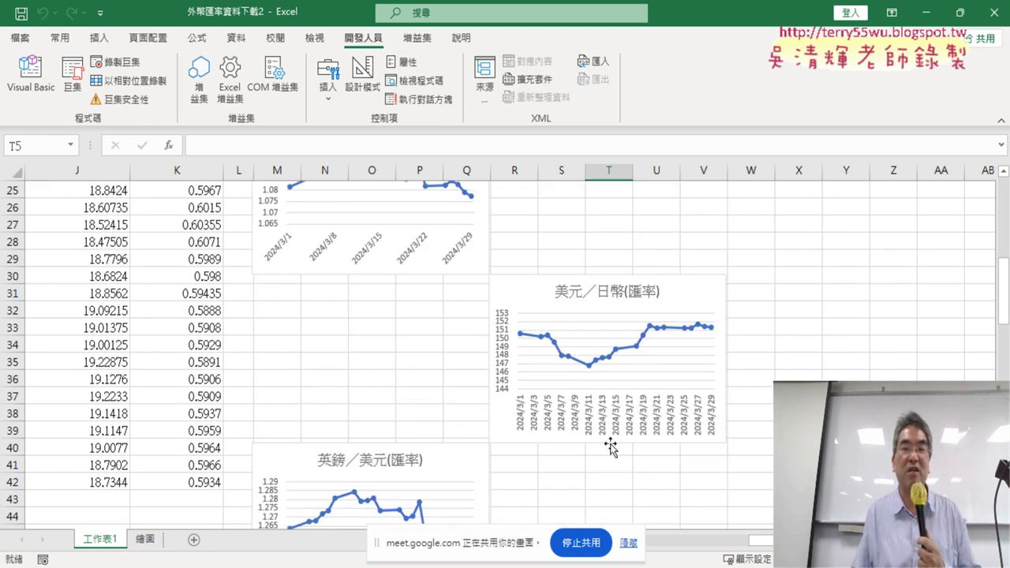
scroll(596, 430, "down", 2)
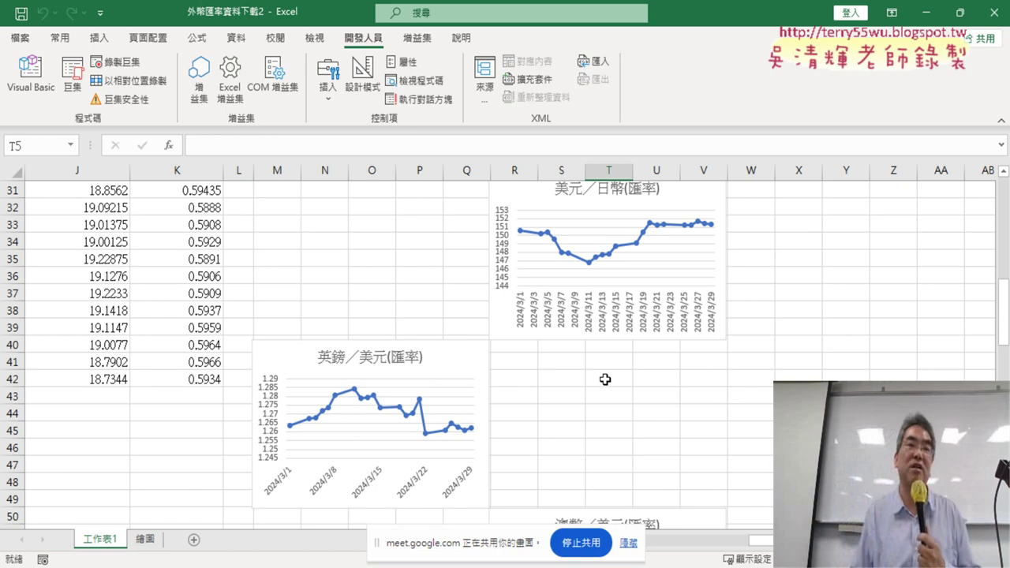
left_click(30, 75)
- Run the 刪圖 macro to delete all charts from the sheet
scroll(146, 257, "up", 3)
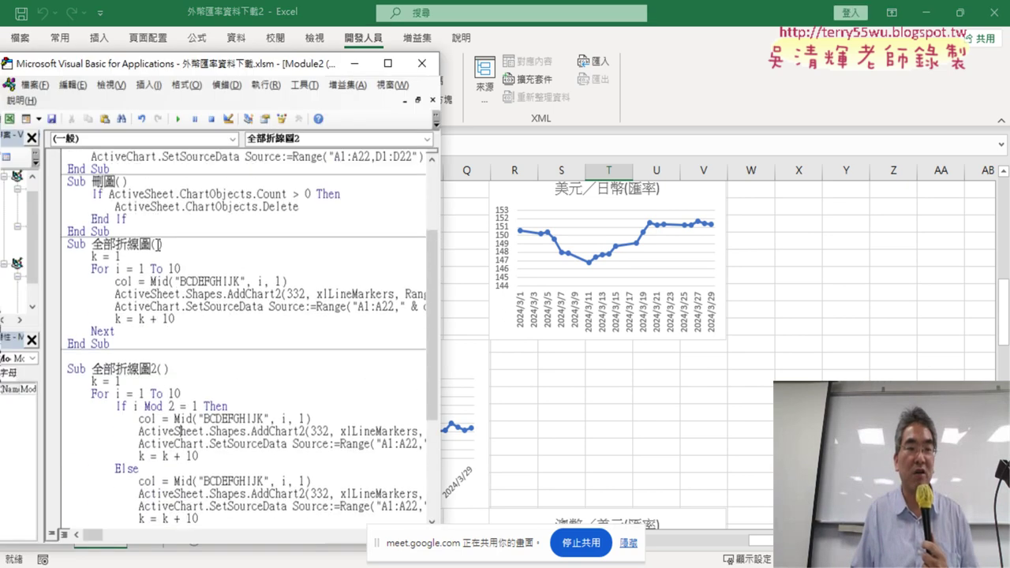
scroll(146, 258, "up", 3)
left_click(158, 241)
left_click(177, 118)
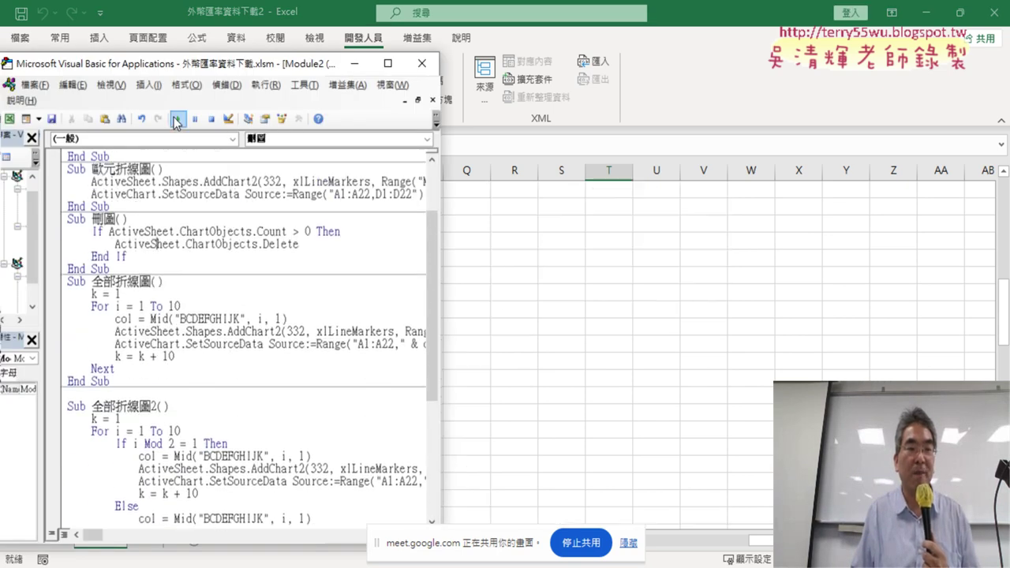
- Highlight the 全部折線圖2 macro name and widen the code editor to show full lines
scroll(216, 227, "down", 3)
scroll(216, 227, "down", 2)
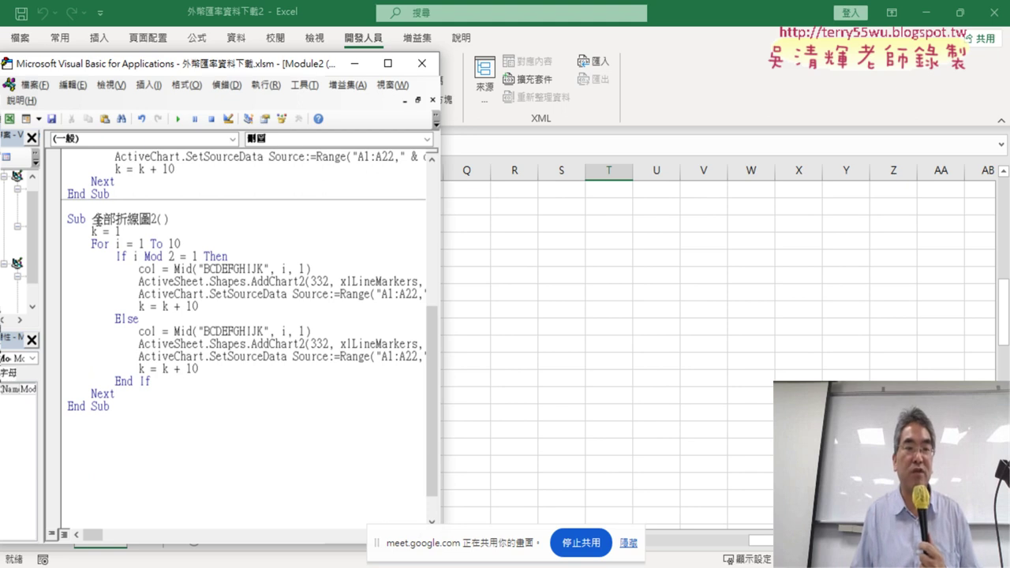
left_click_drag(93, 218, 151, 218)
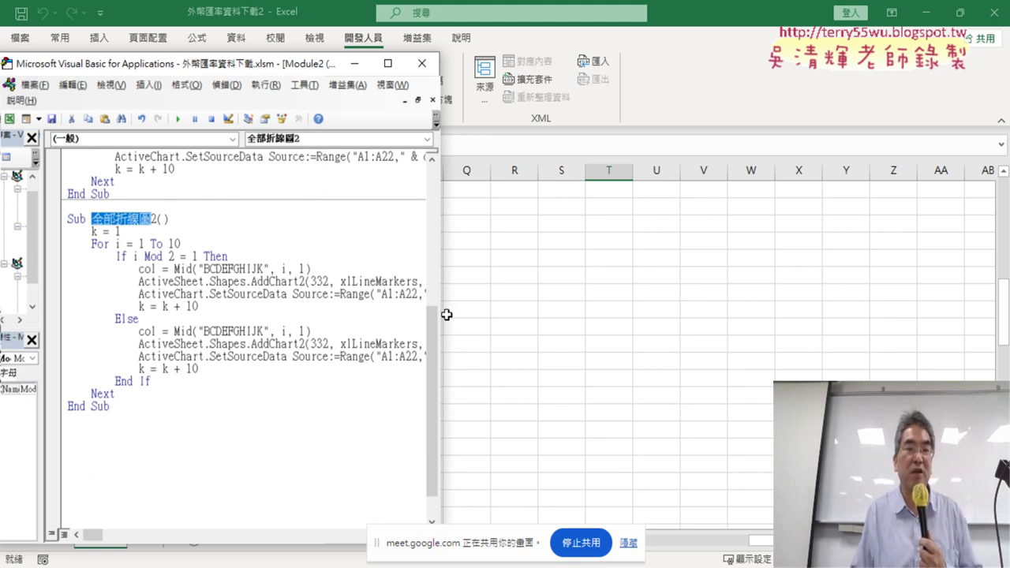
left_click_drag(440, 315, 927, 315)
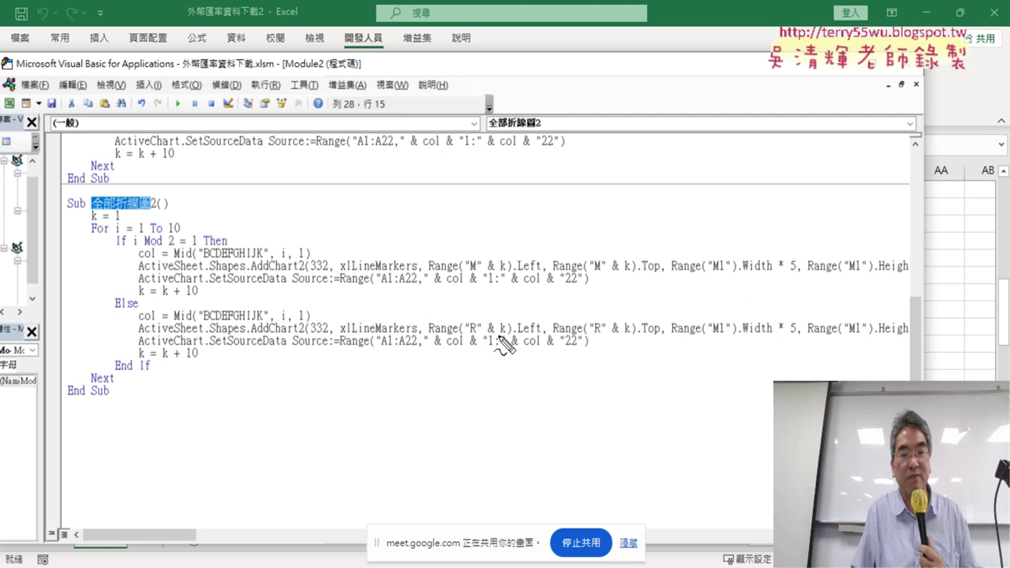
- Pen-mark the Else branch's .Left and R column references and the col = Mid line, then erase the marks
left_click_drag(511, 335, 543, 335)
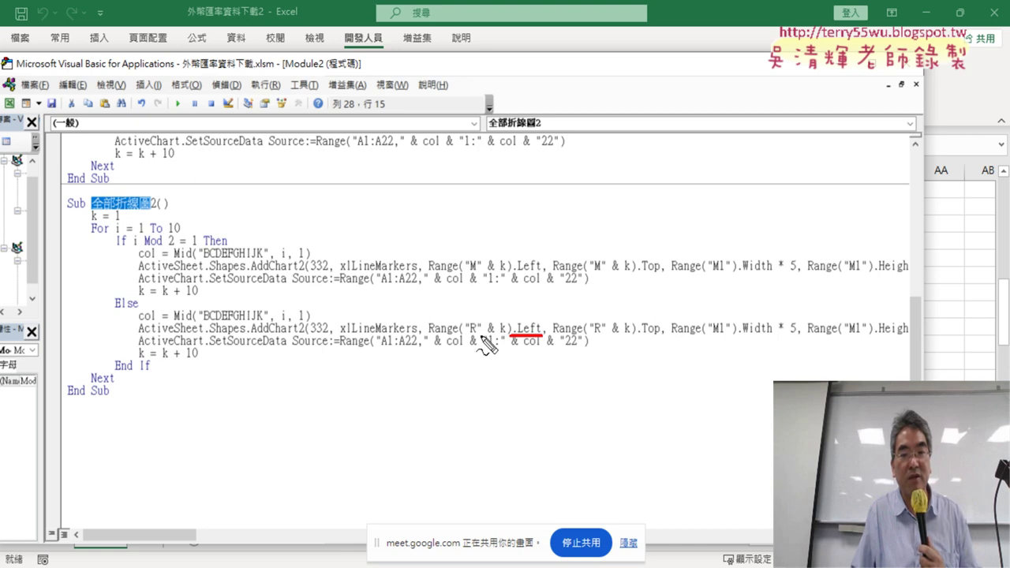
left_click_drag(470, 335, 477, 336)
left_click_drag(593, 334, 602, 335)
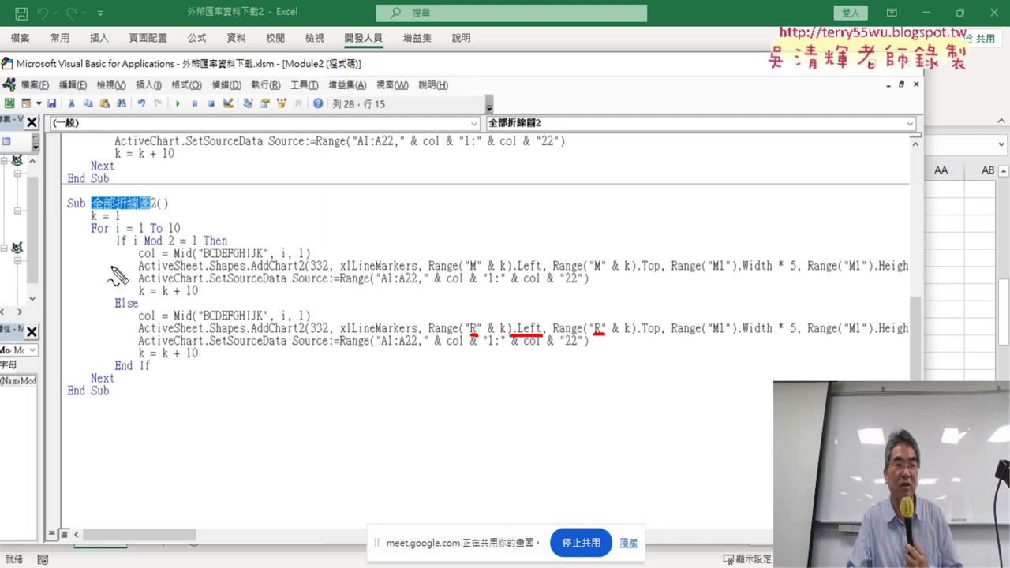
mouse_move(69, 256)
left_mouse_down()
mouse_move(128, 255)
mouse_move(121, 262)
left_mouse_up()
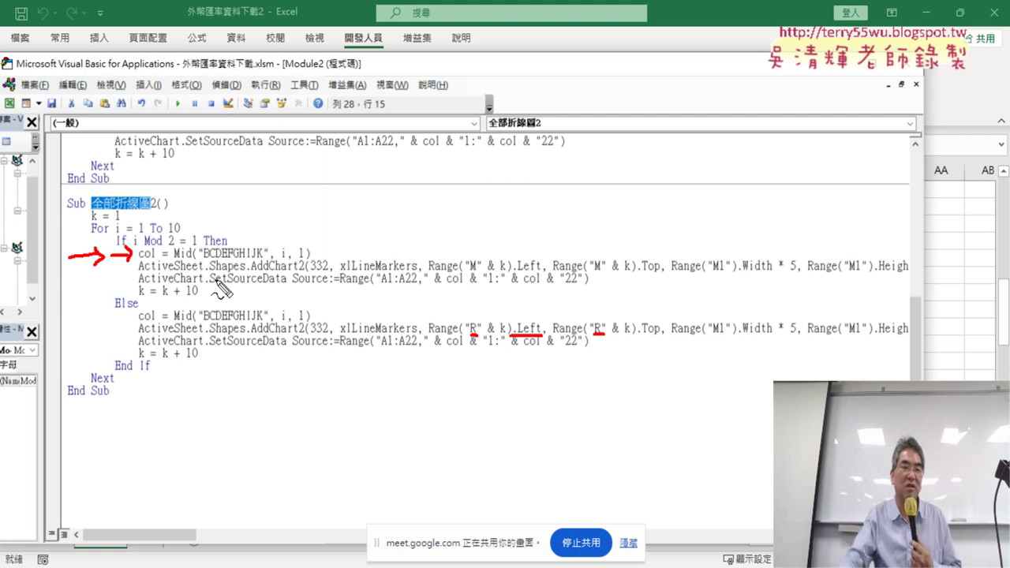
key("Escape")
left_click(98, 230)
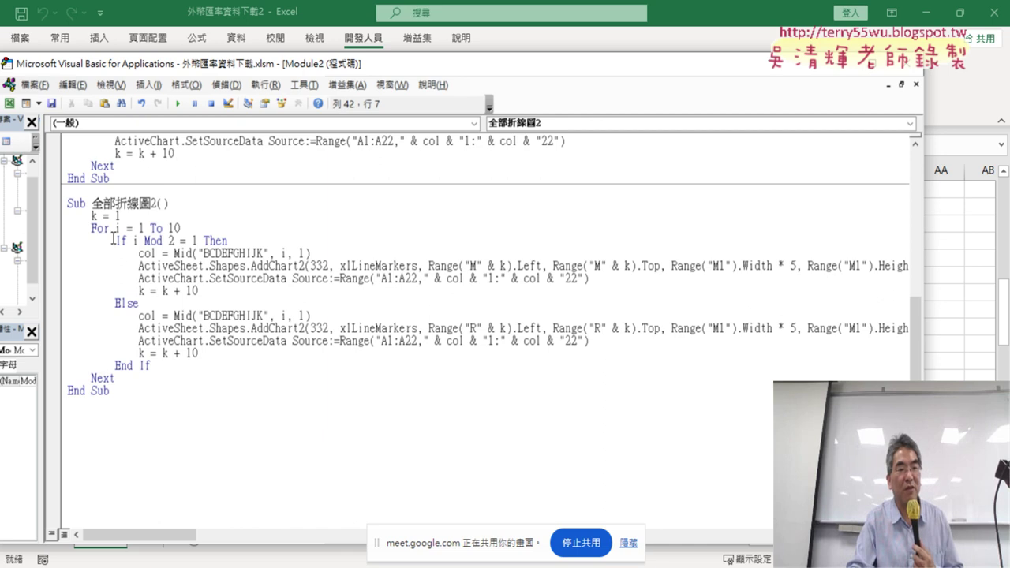
- Review the If/Else block and its i Mod 2 = 1 condition, then narrow the editor
left_click_drag(60, 254, 60, 294)
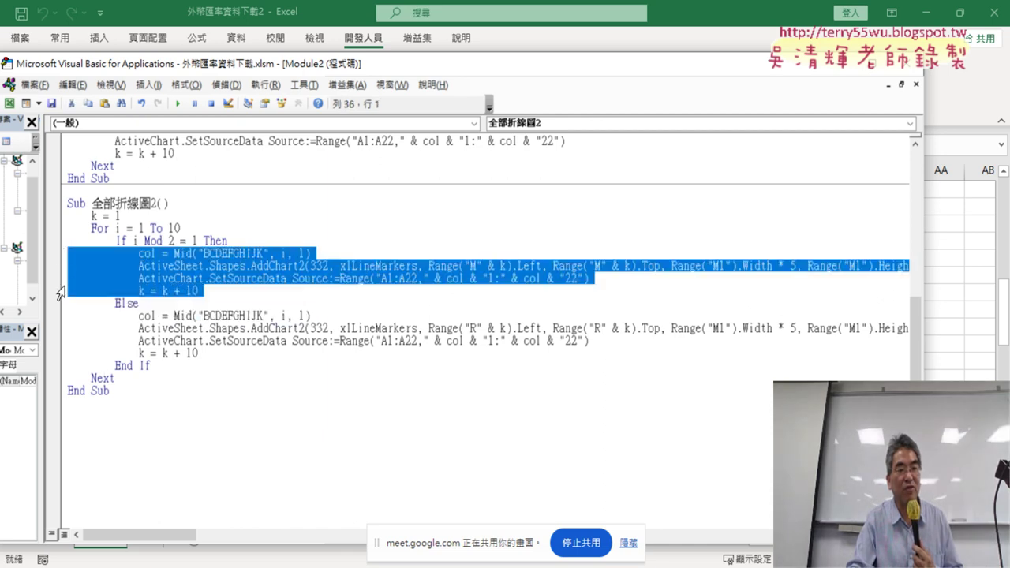
mouse_move(58, 243)
left_mouse_down()
mouse_move(62, 355)
mouse_move(71, 367)
left_mouse_up()
left_click(133, 245)
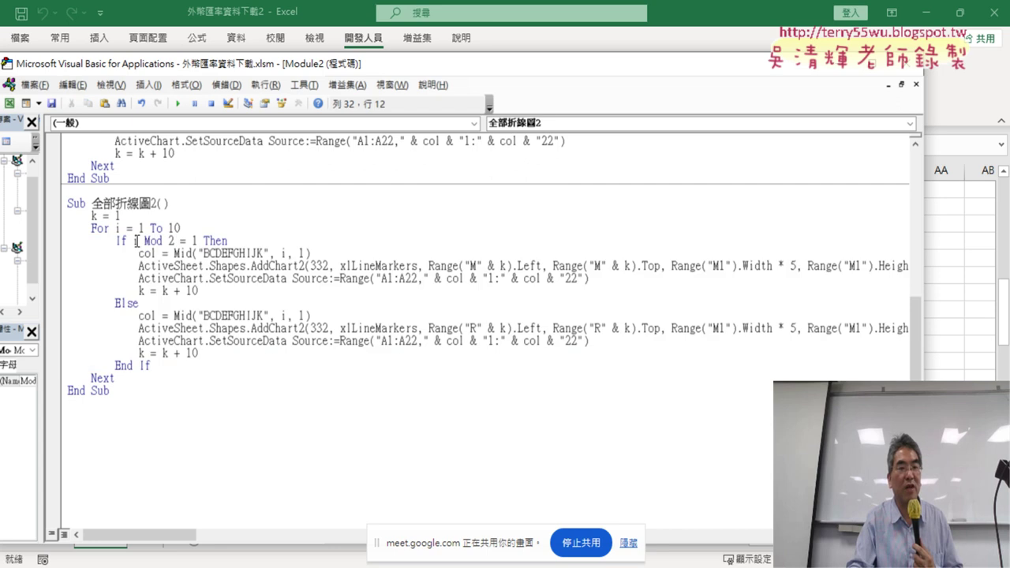
left_click_drag(133, 241, 199, 240)
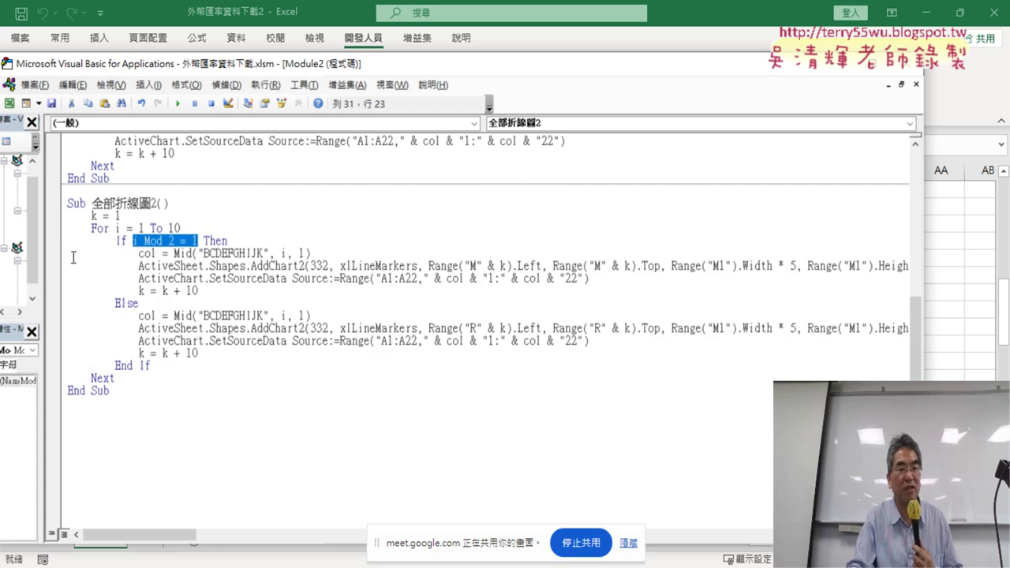
left_click_drag(61, 254, 60, 343)
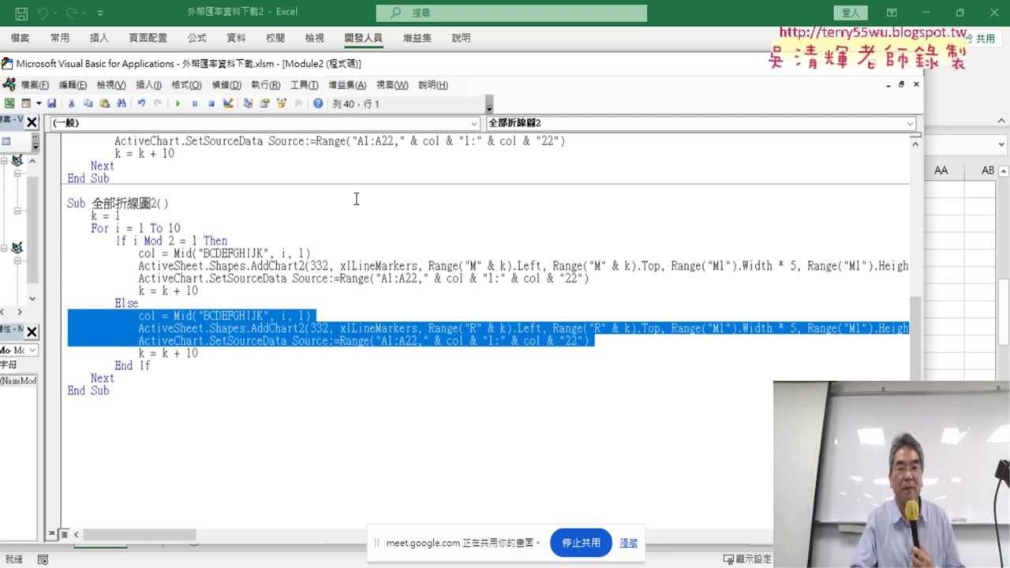
left_click_drag(921, 323, 635, 323)
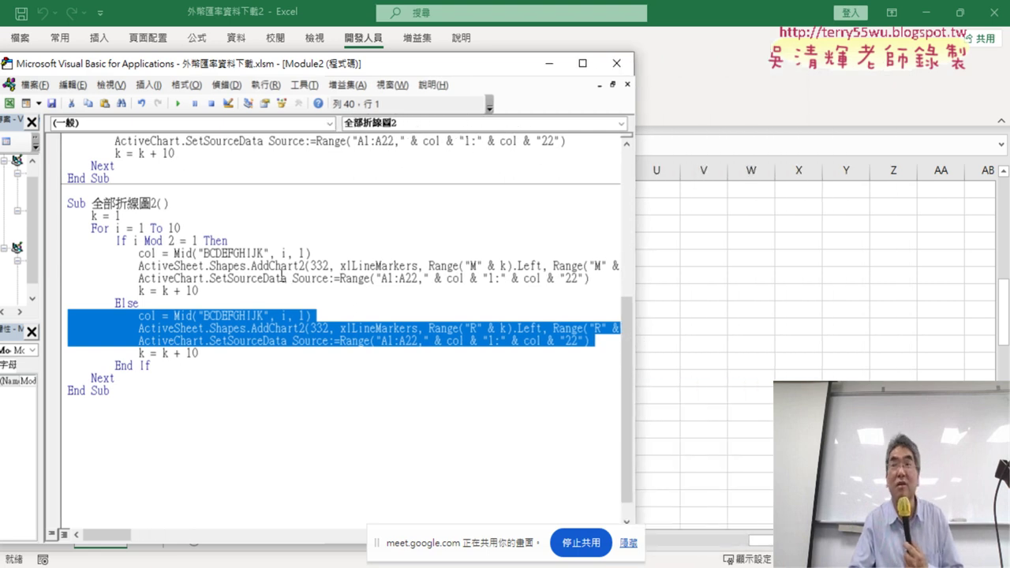
left_click(155, 203)
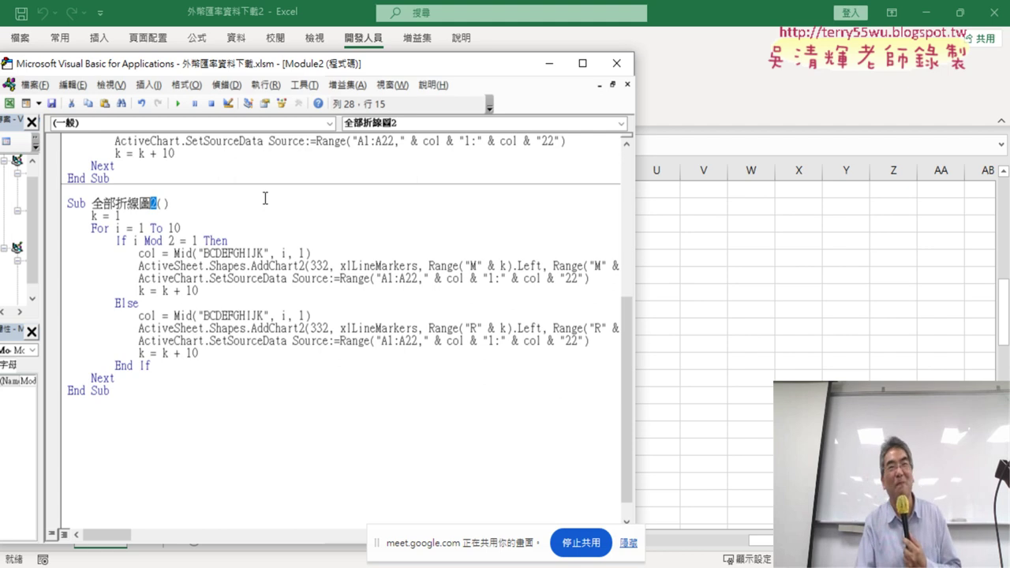
- Back on 工作表1, run 全部折線圖3 to draw the exchange-rate charts three per row
left_click(803, 378)
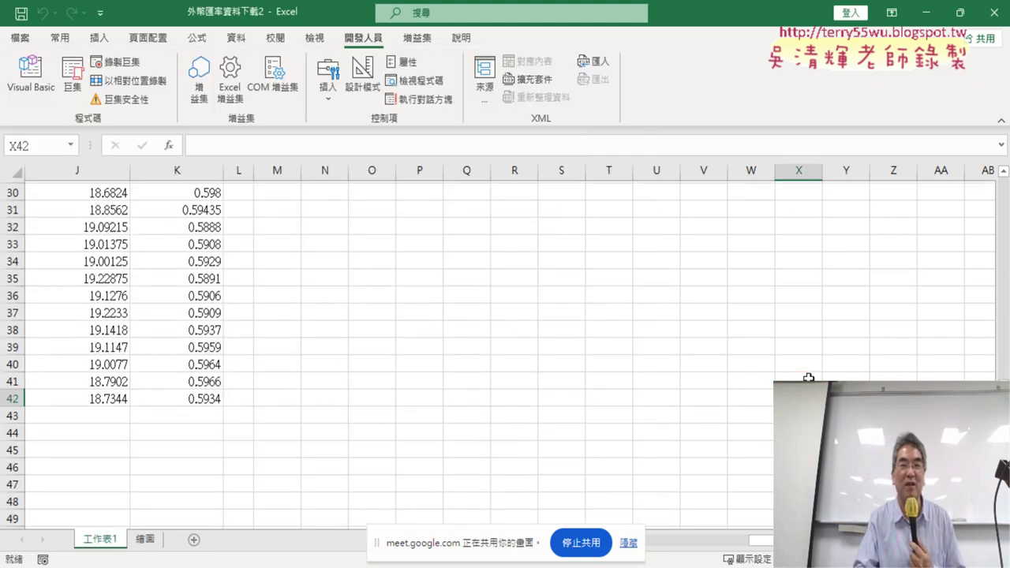
scroll(803, 378, "up", 10)
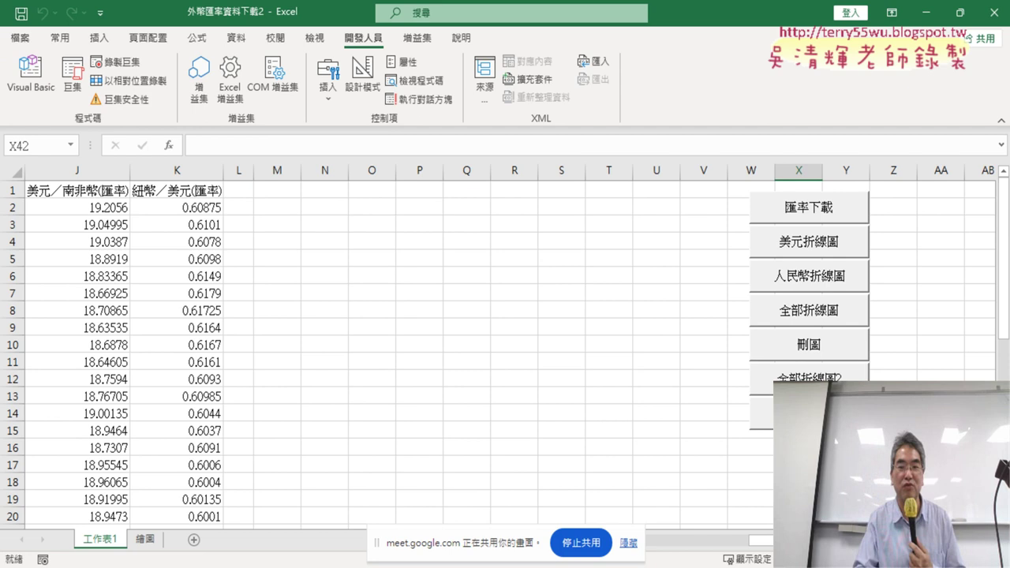
left_click(762, 411)
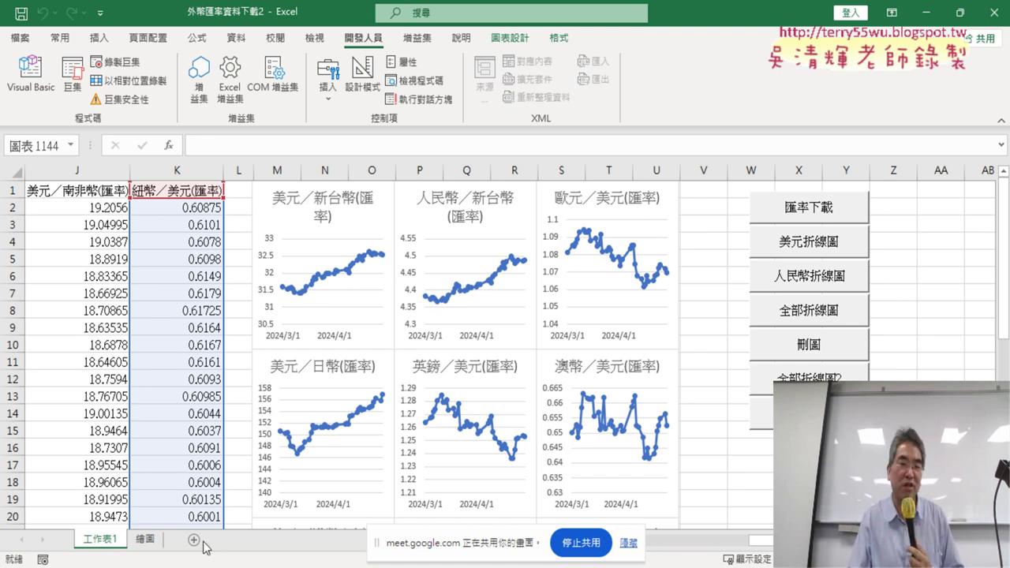
- Open the 繪圖 worksheet holding the cross-sheet chart macro buttons
left_click(145, 541)
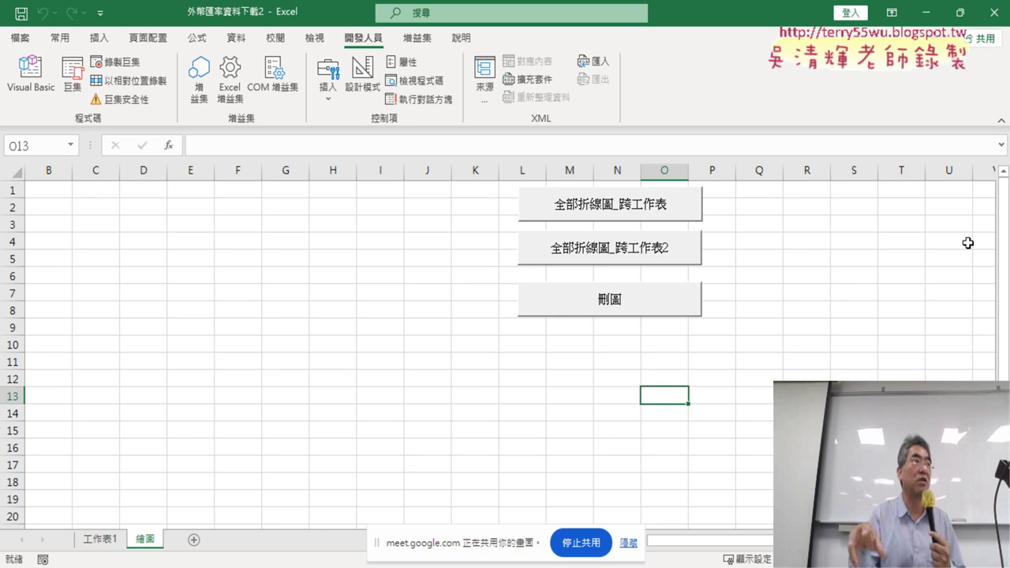
- On 工作表1, delete the charts with 刪圖 and redraw them two per row with 全部折線圖2
left_click(314, 141)
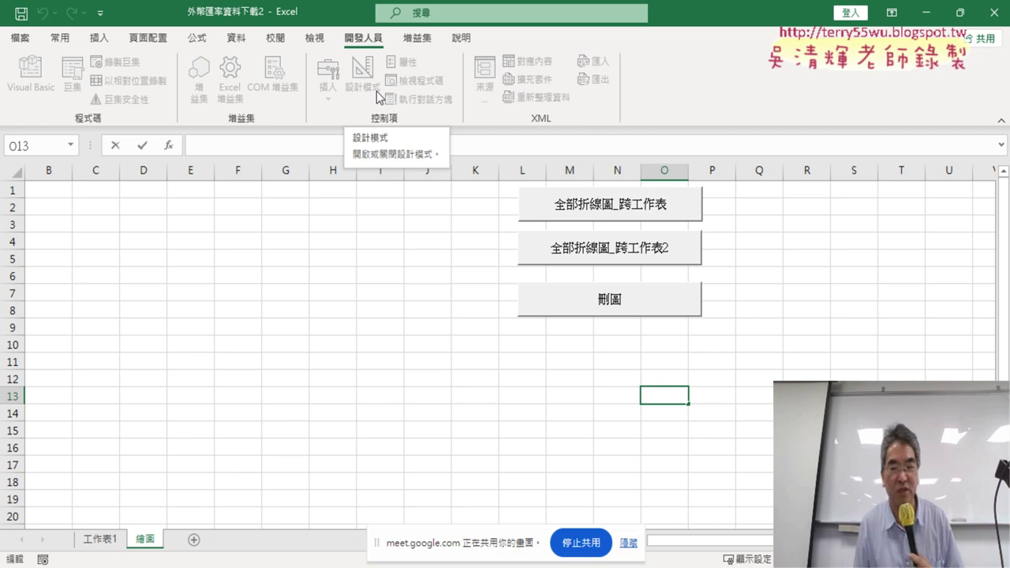
left_click(627, 544)
left_click(101, 539)
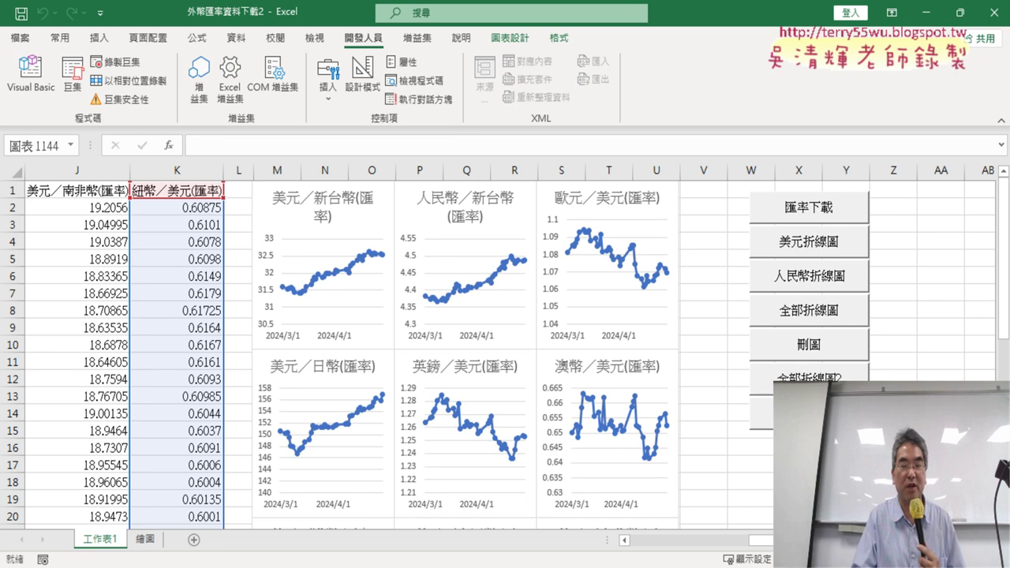
left_click(812, 347)
left_click(814, 368)
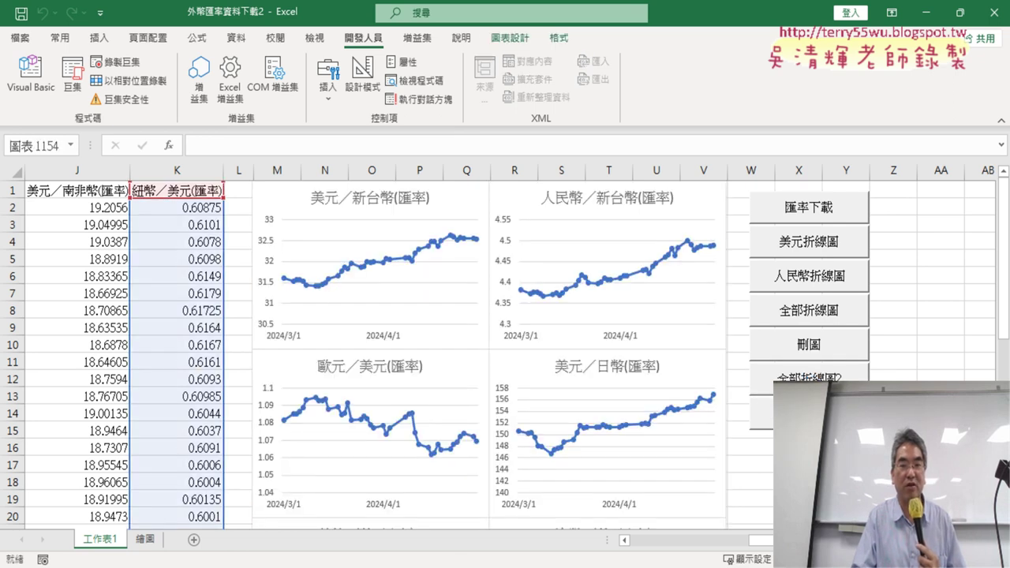